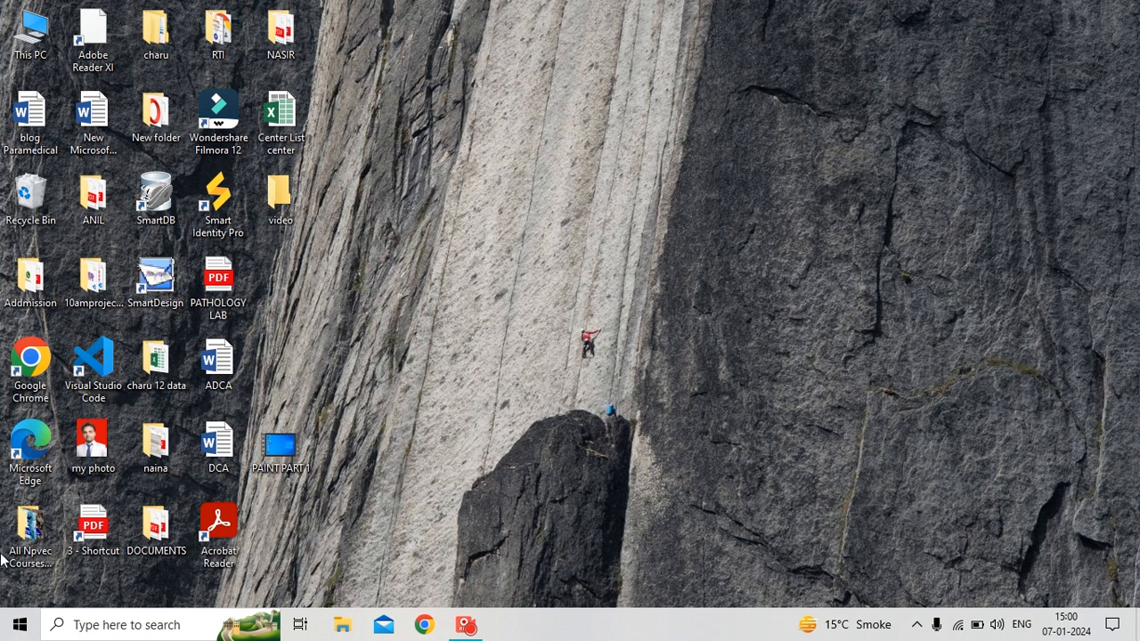
Open WordPad from the Windows Accessories group of installed programs and minimize its window.
left_click(5, 631)
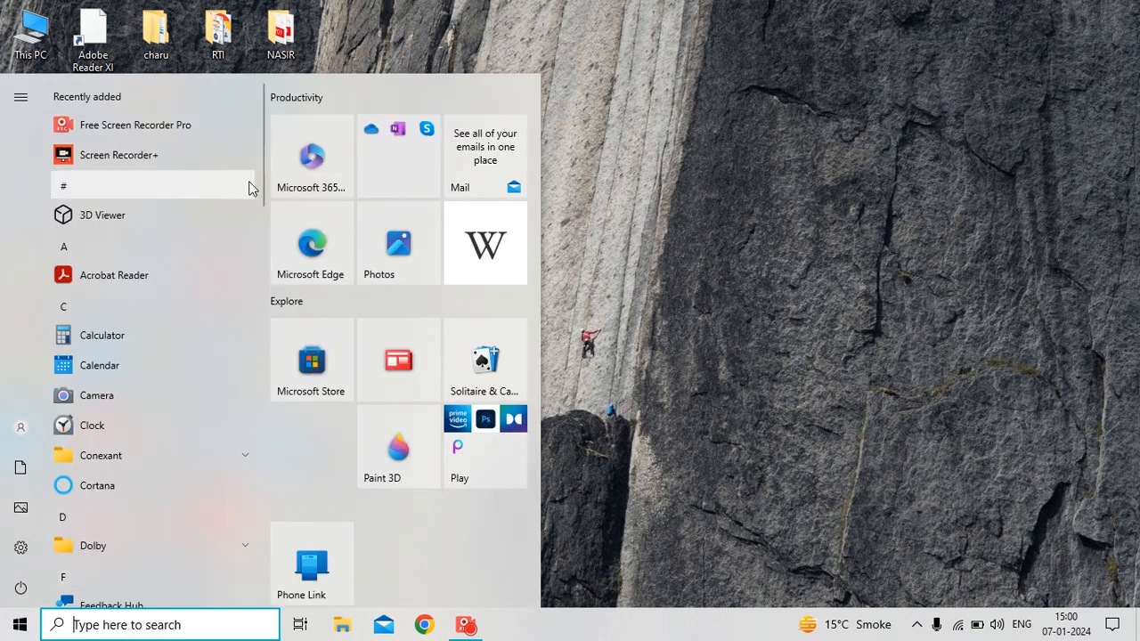
left_click_drag(265, 190, 259, 514)
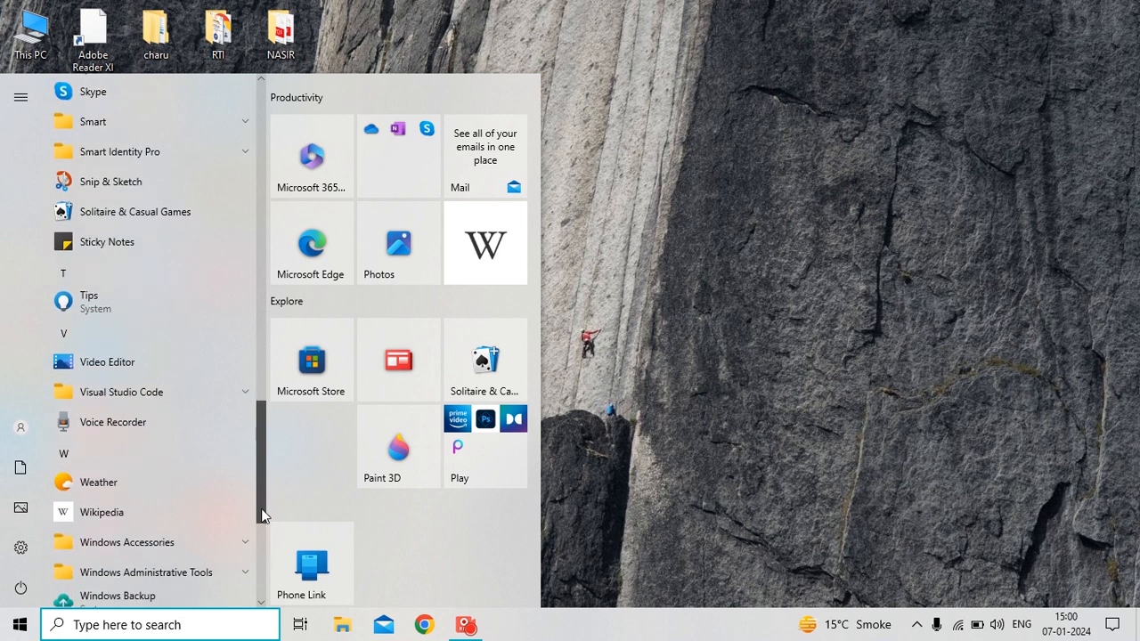
left_click(156, 535)
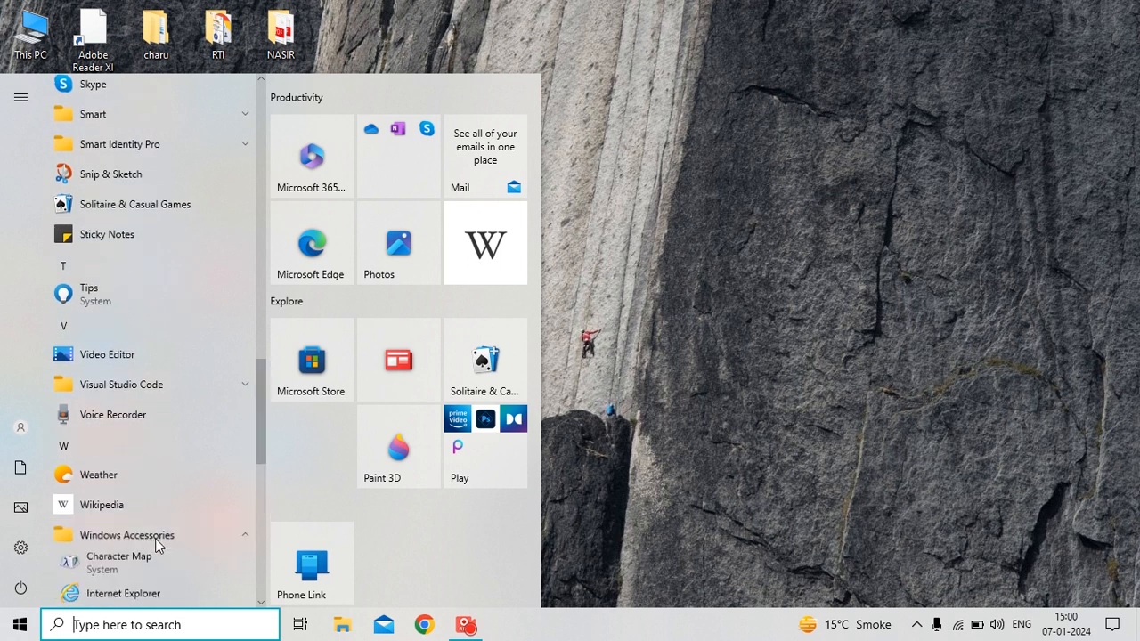
left_click_drag(264, 422, 261, 500)
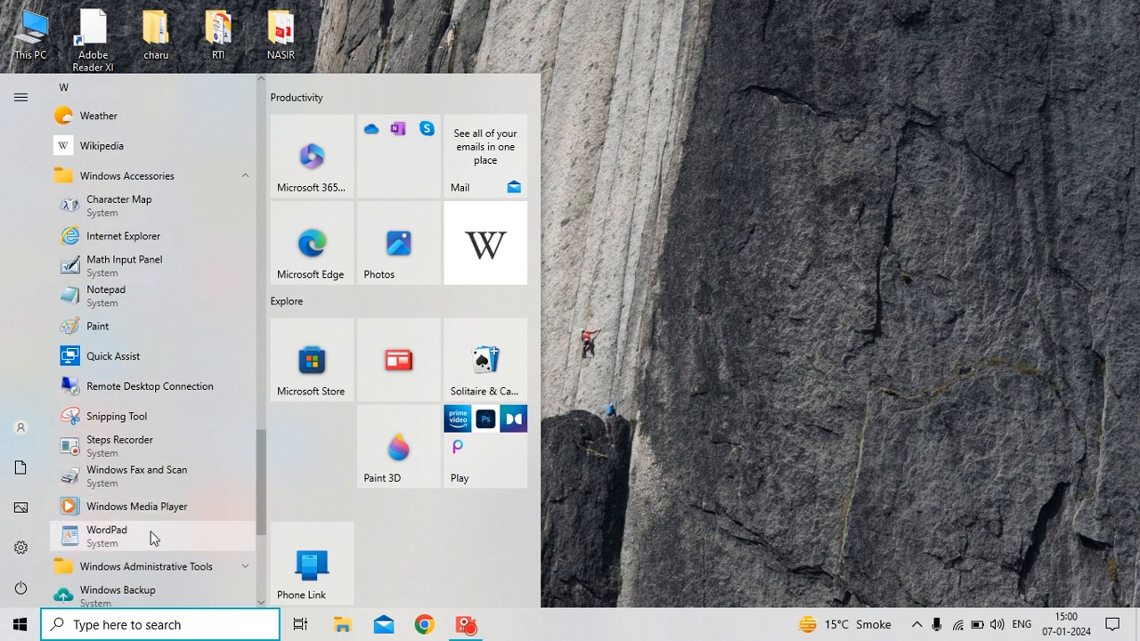
left_click(151, 531)
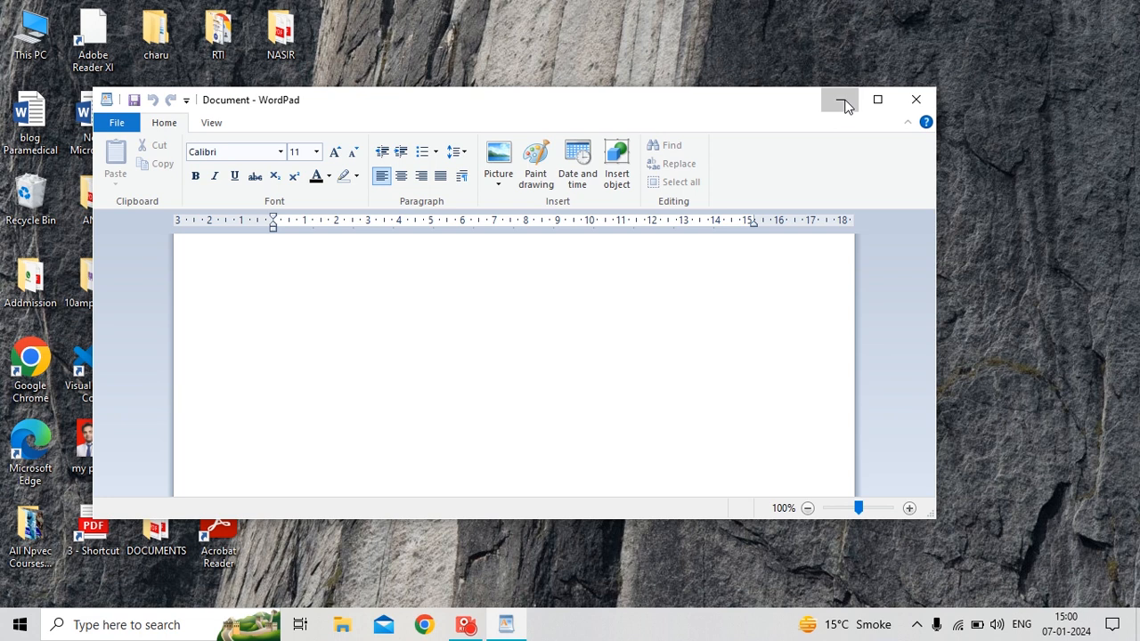
left_click(841, 100)
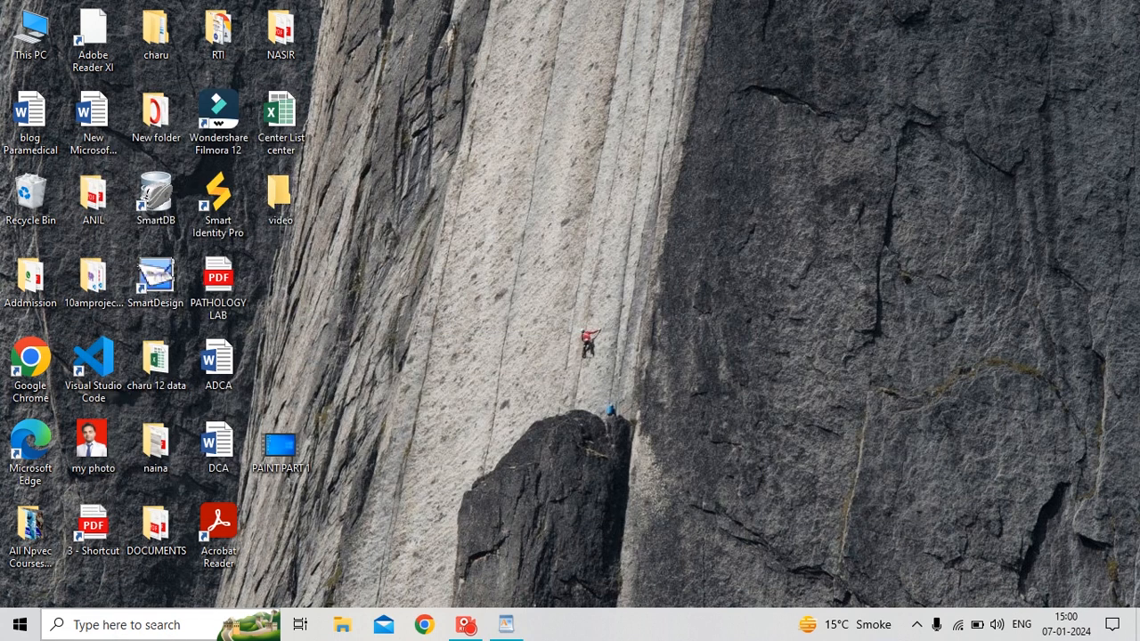
Search Windows for "wordpad", open the WordPad app from the results and close that new window.
left_click(134, 624)
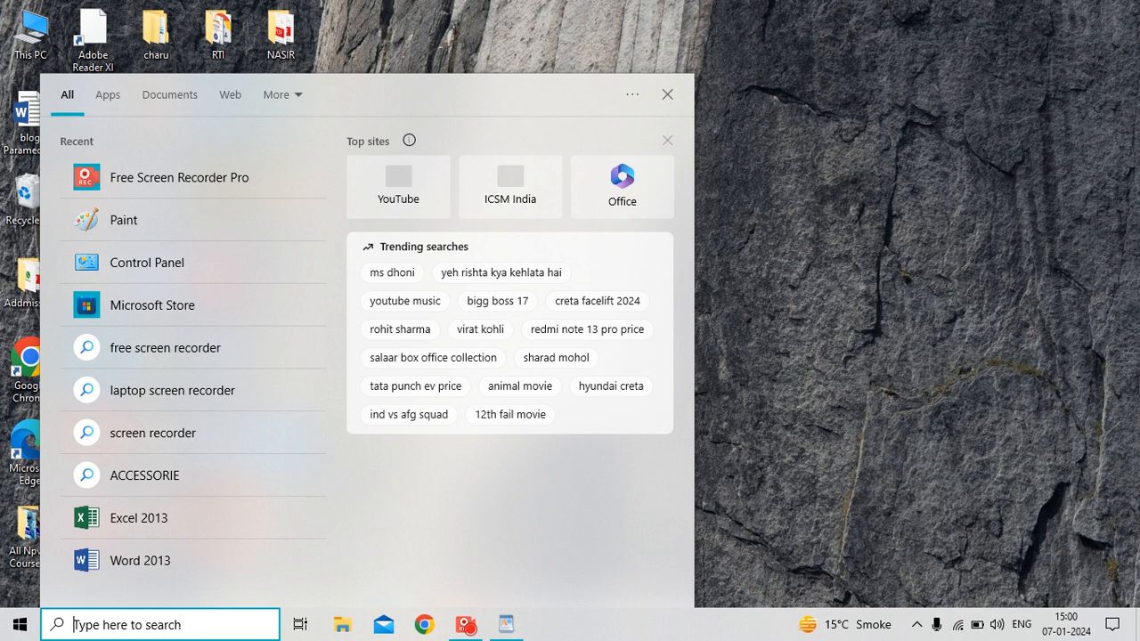
type("w")
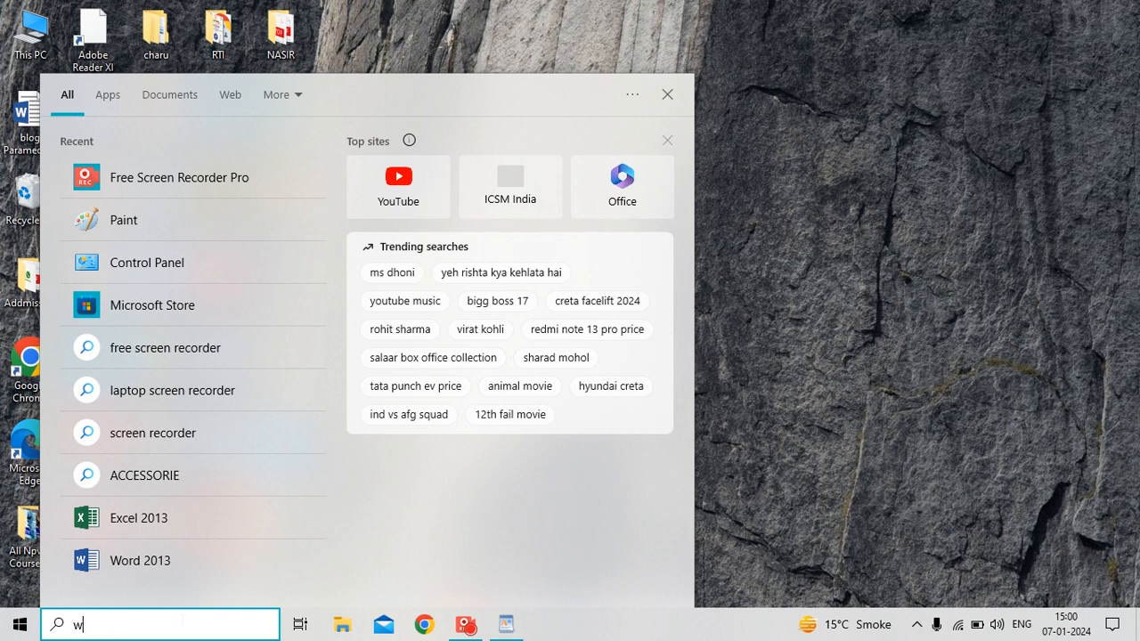
type("ordpad")
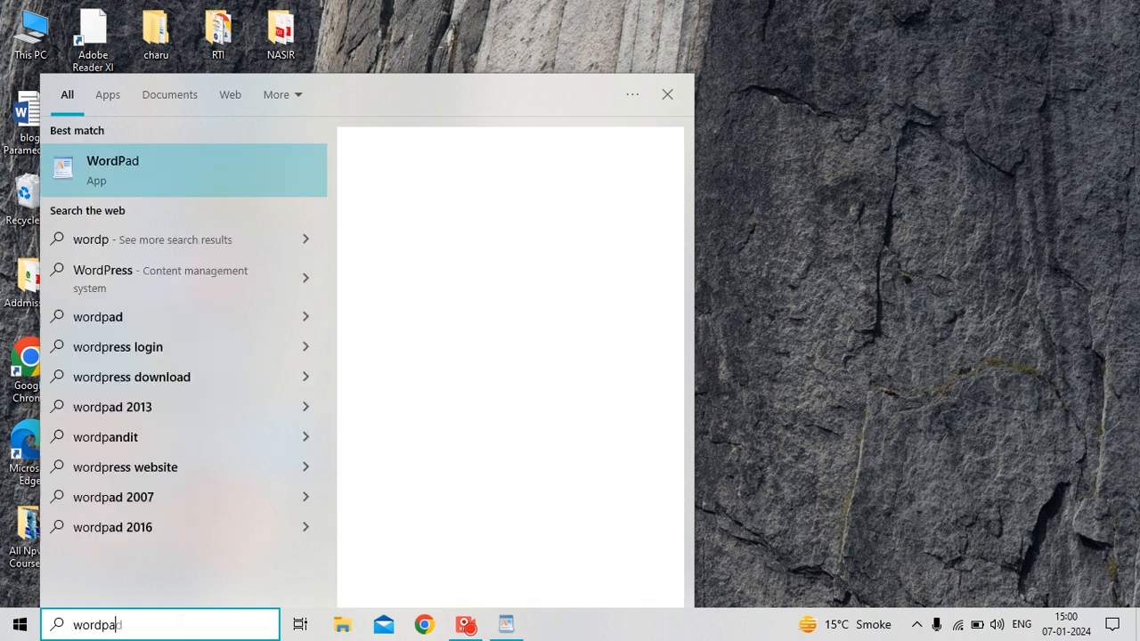
left_click(117, 157)
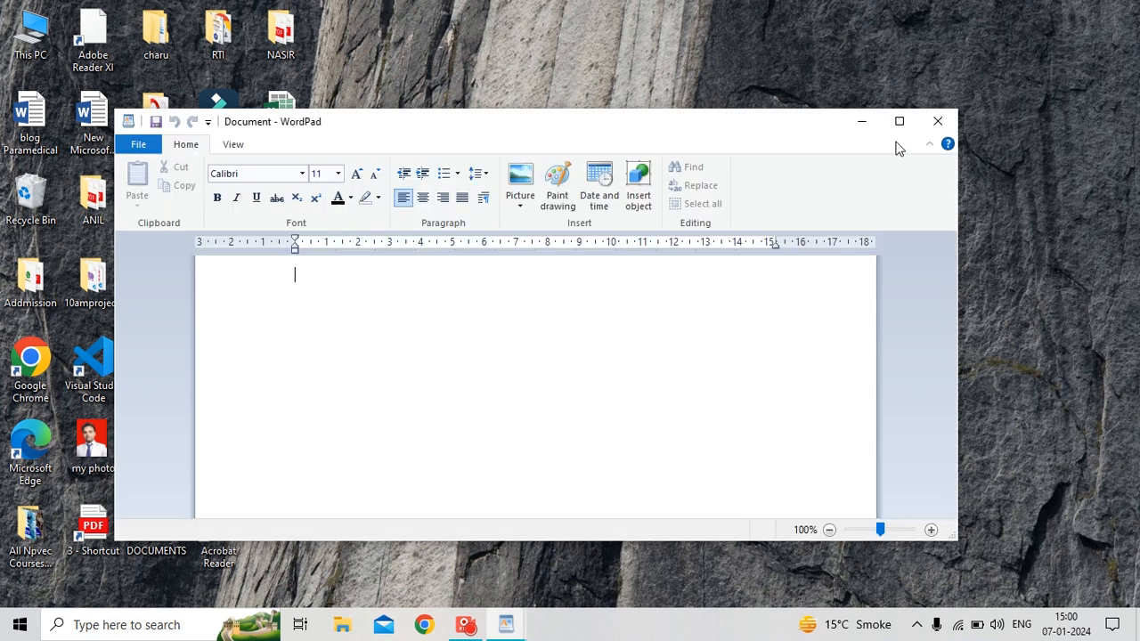
left_click(938, 122)
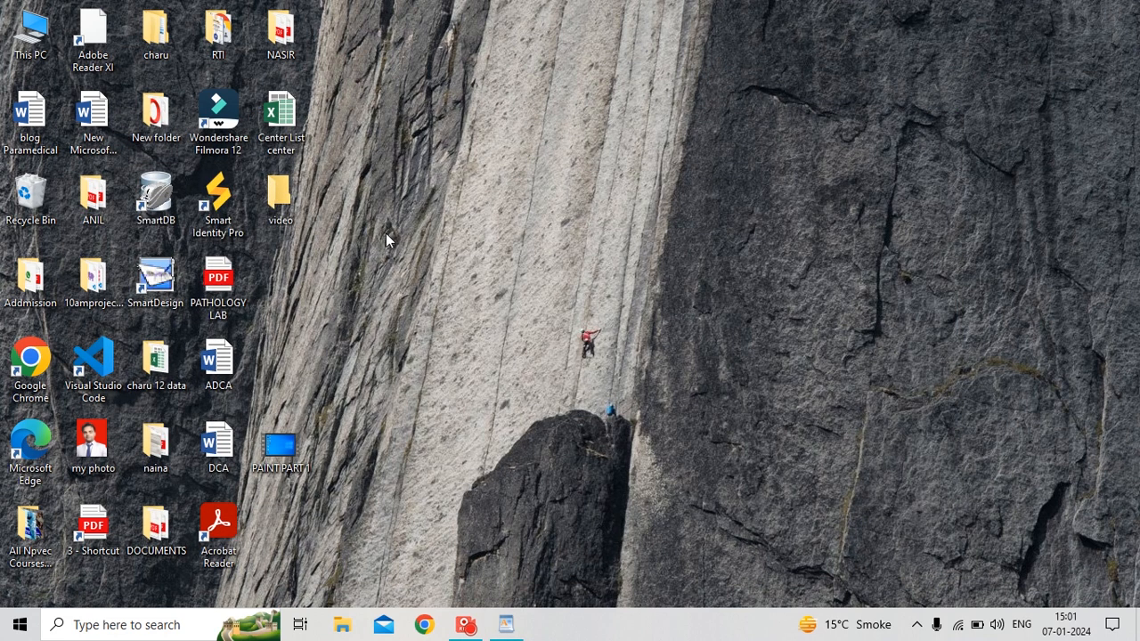
Launch WordPad through the Run dialog with the command "wordpad" and maximize its window.
key("super+r")
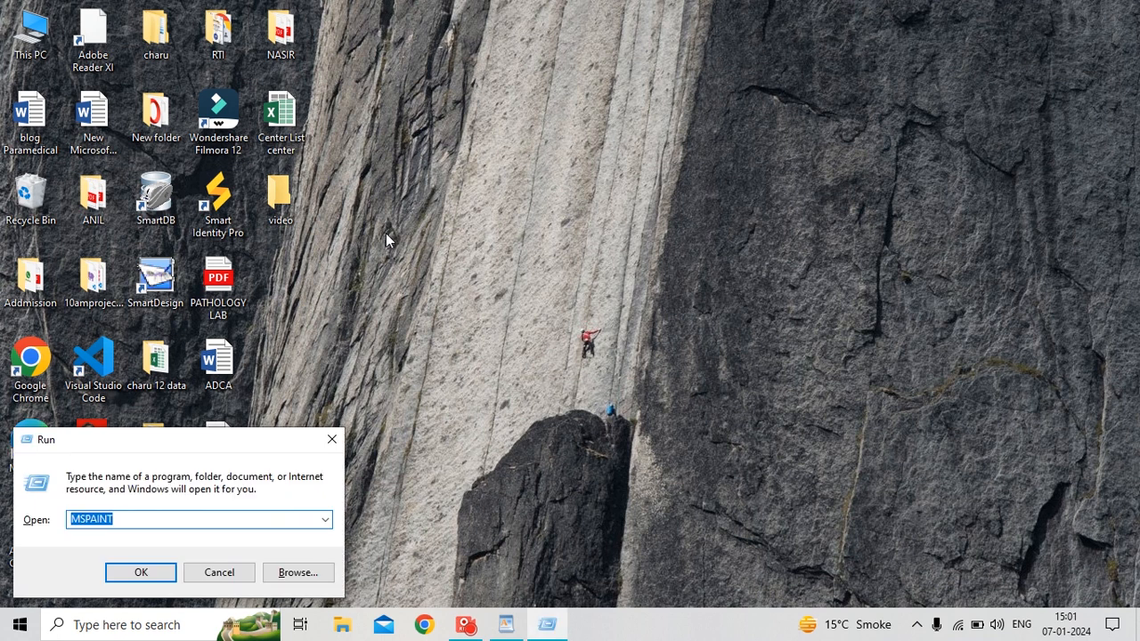
key("BackSpace")
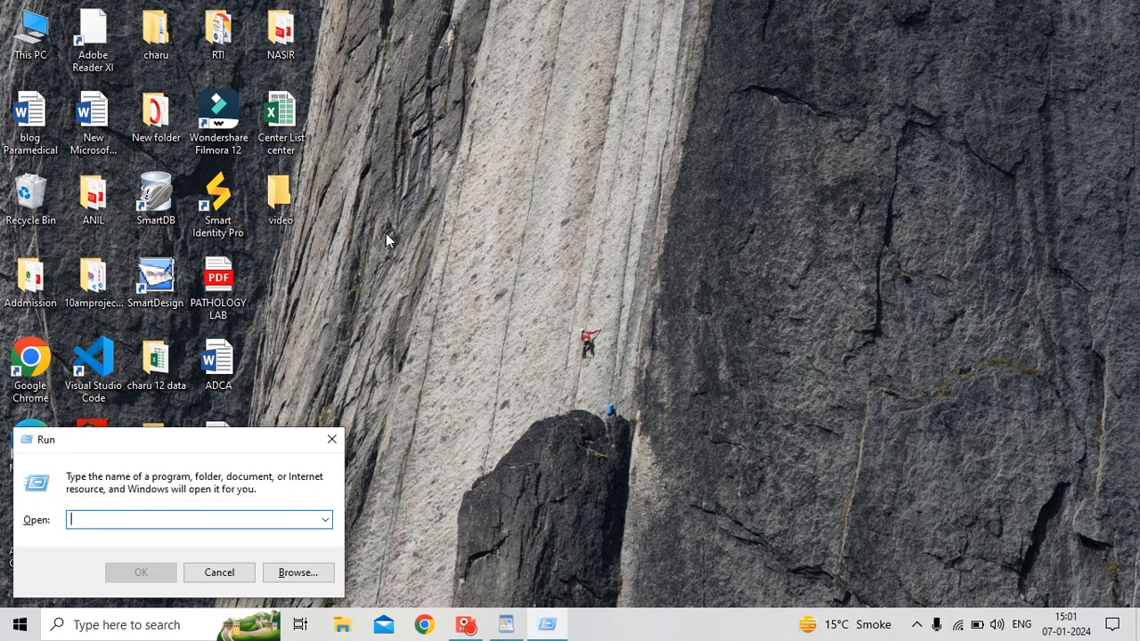
type("wo")
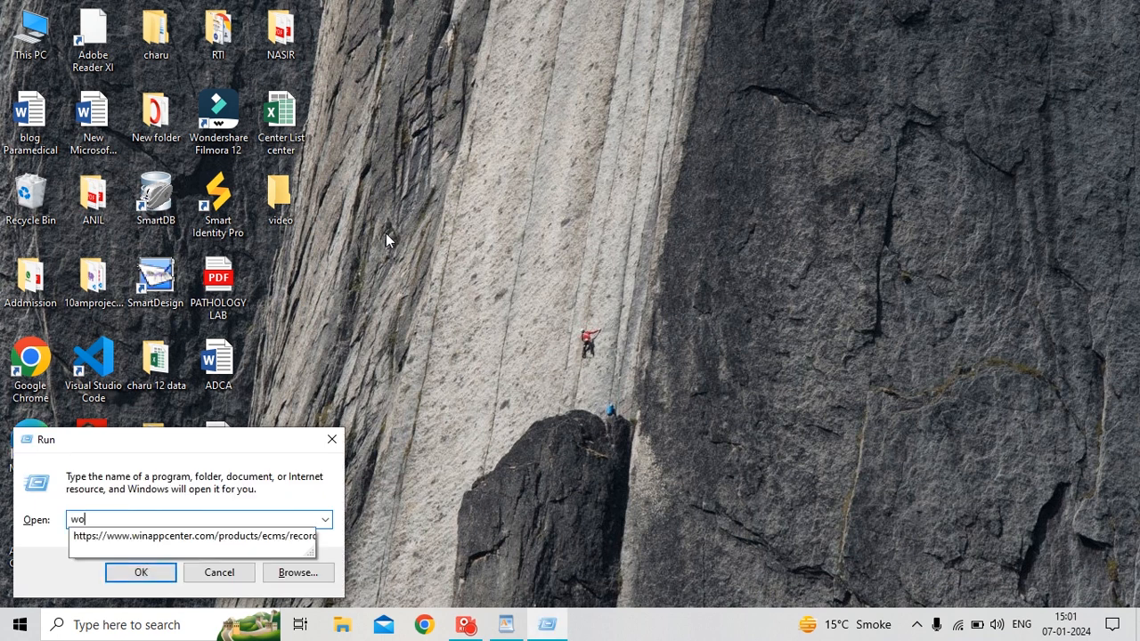
type("rd p")
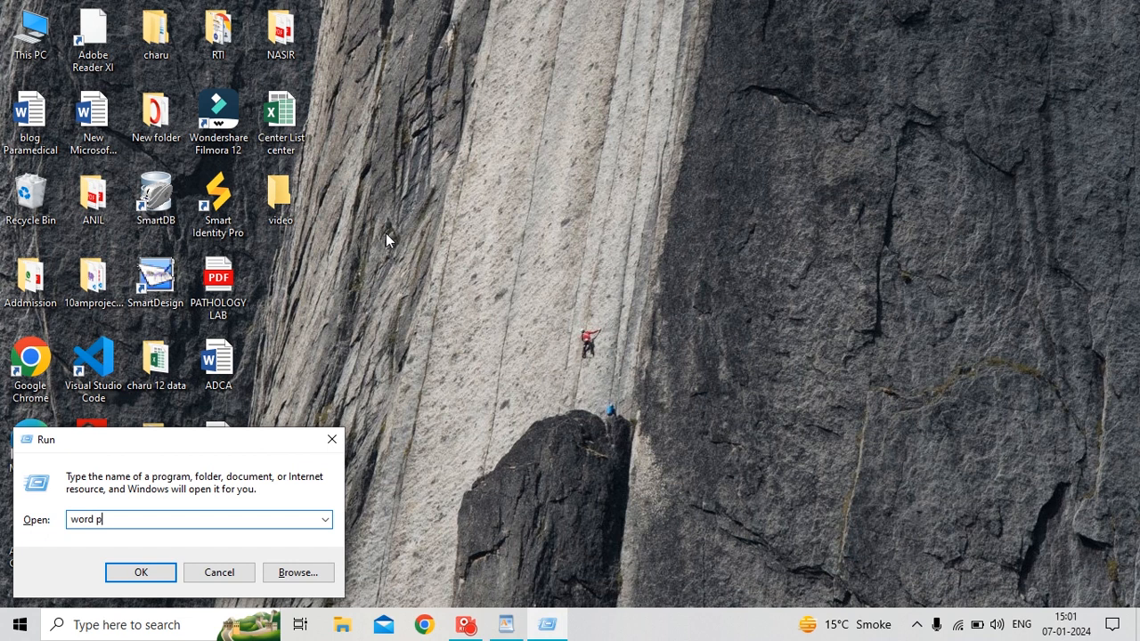
key("BackSpace")
key("BackSpace")
type("pad")
key("Return")
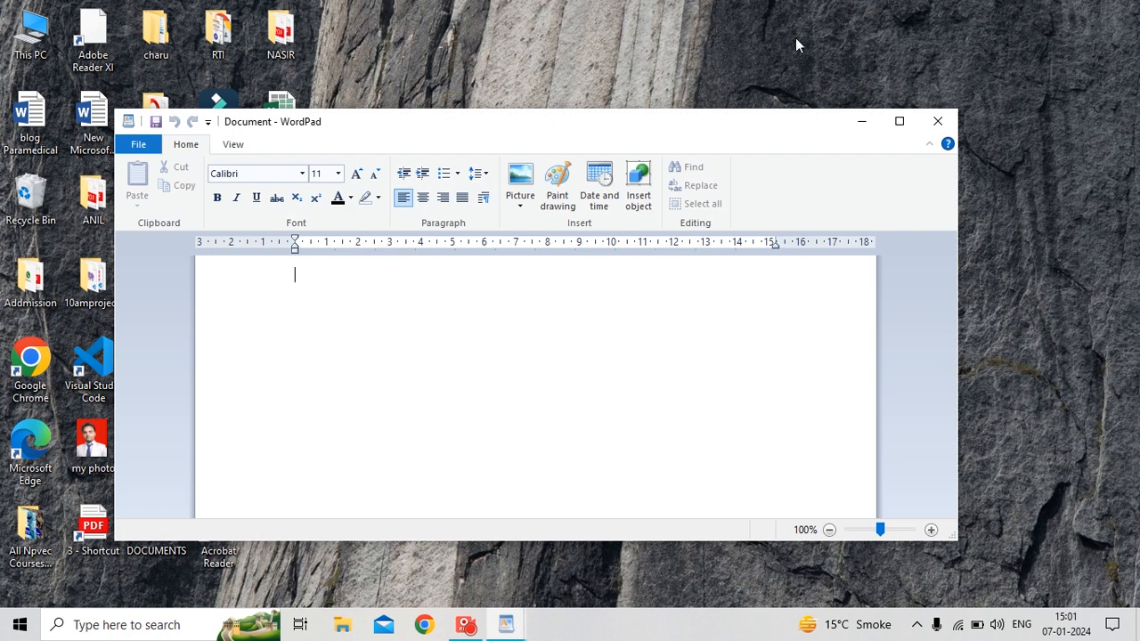
left_click(900, 122)
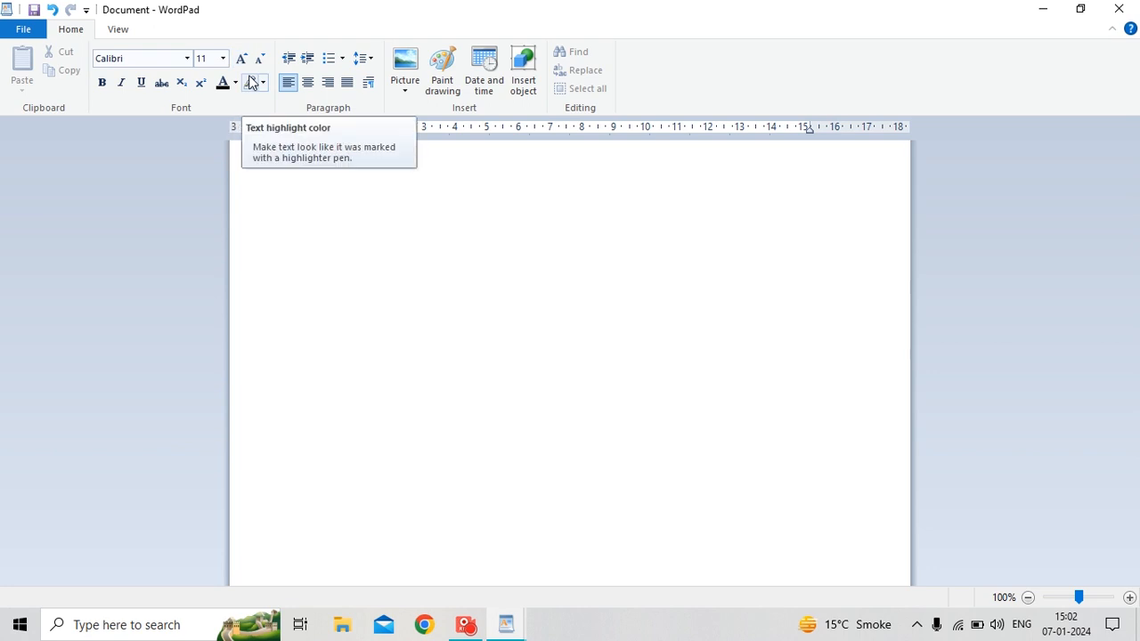
Write the line "she is my best friend" in the blank document.
type("s")
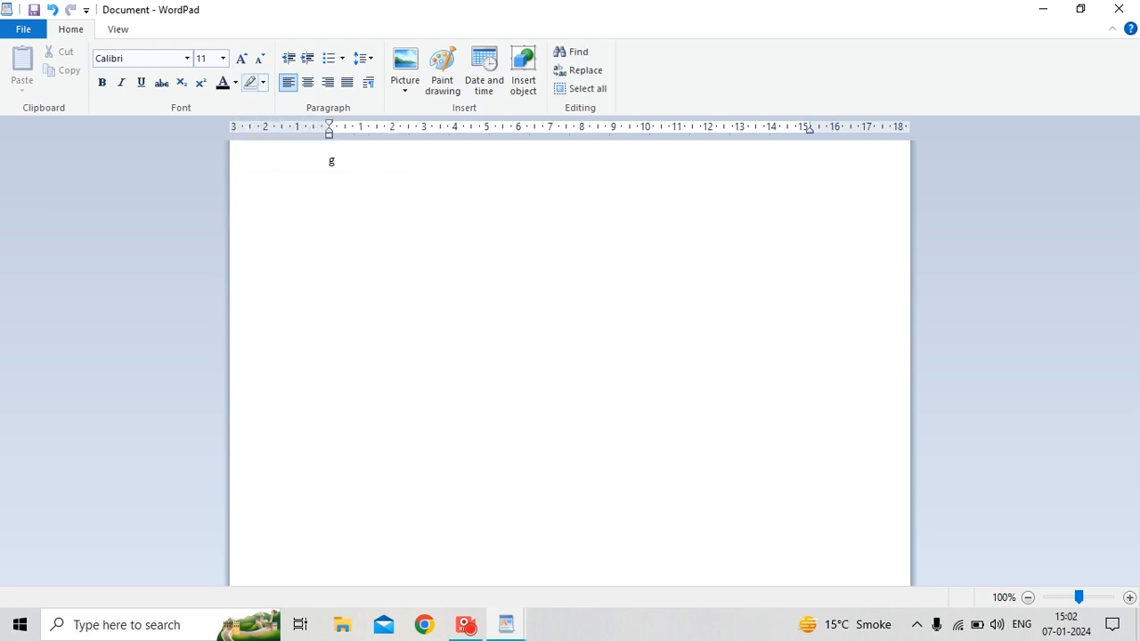
key("BackSpace")
type("she is my f")
key("BackSpace")
type("bet")
key("BackSpace")
type("st friend")
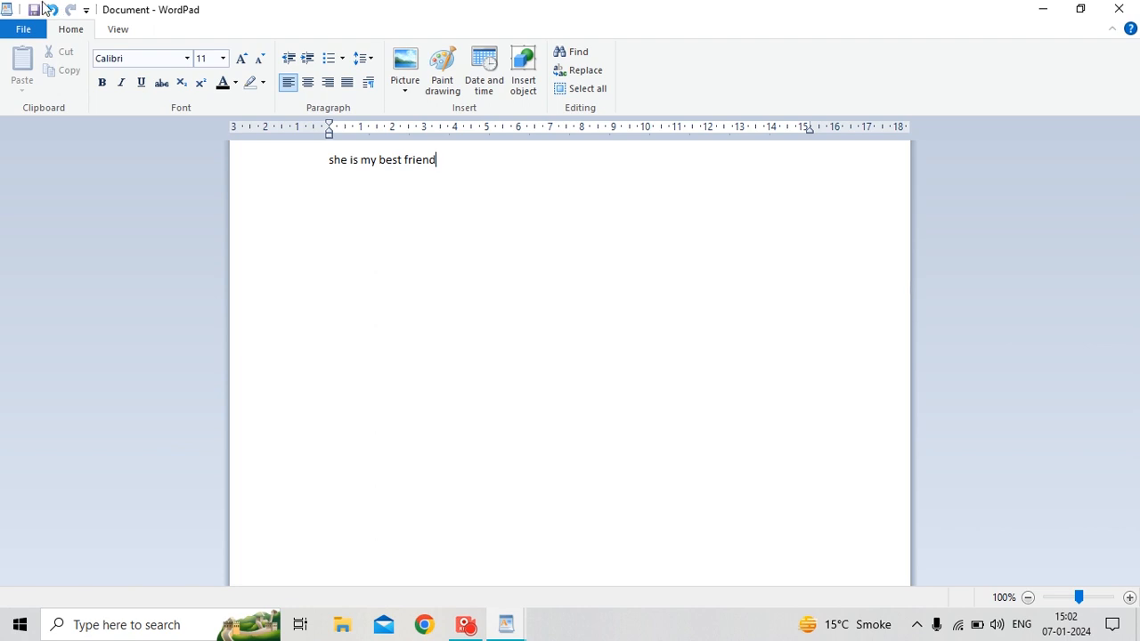
Select the whole line of text and grow its font step by step up to size 110.
left_click(311, 166)
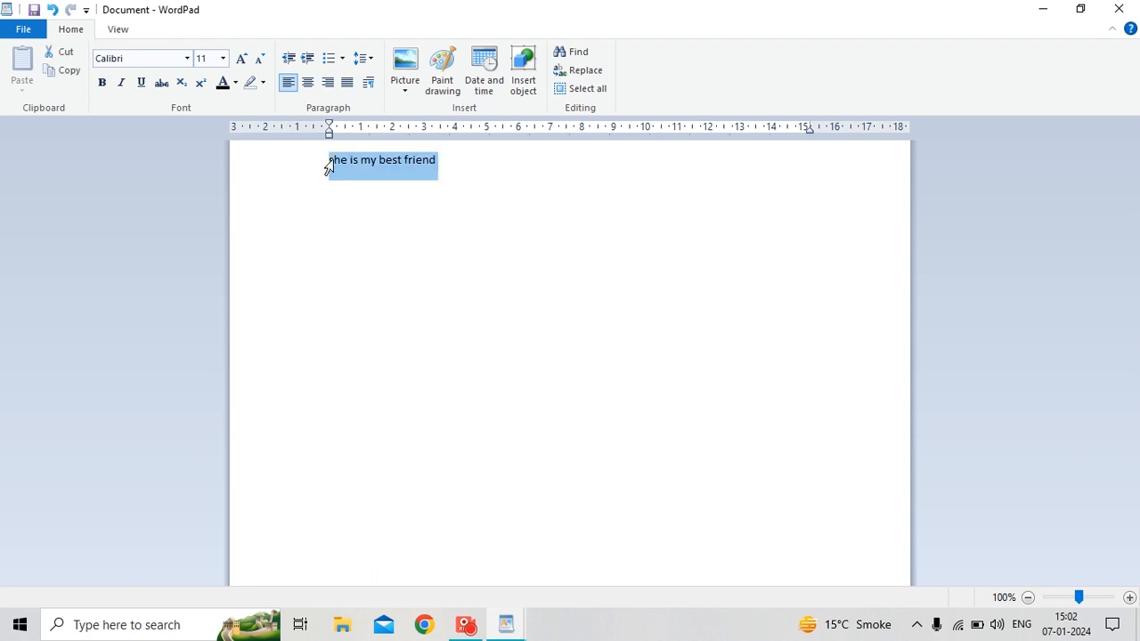
key("Right")
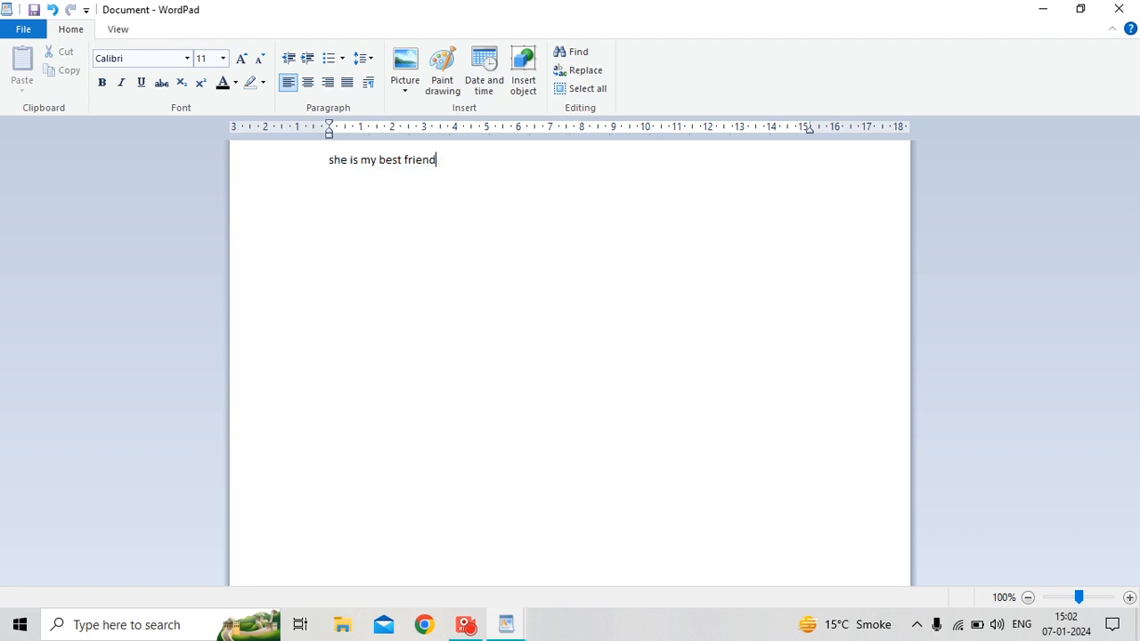
left_click(319, 164)
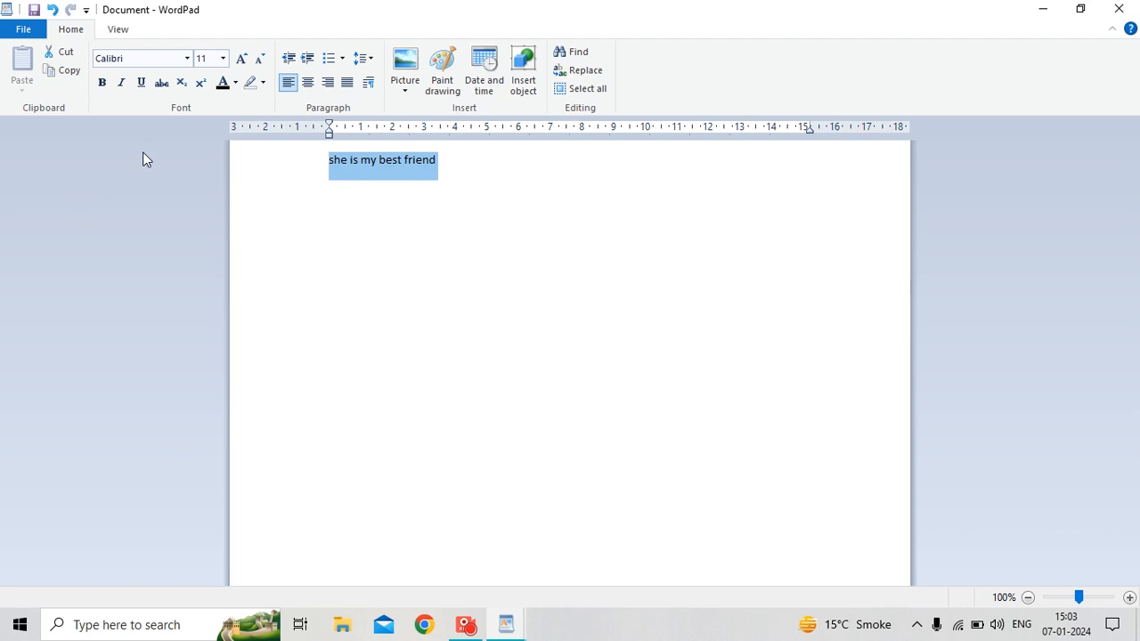
left_click(247, 65)
left_click(247, 65)
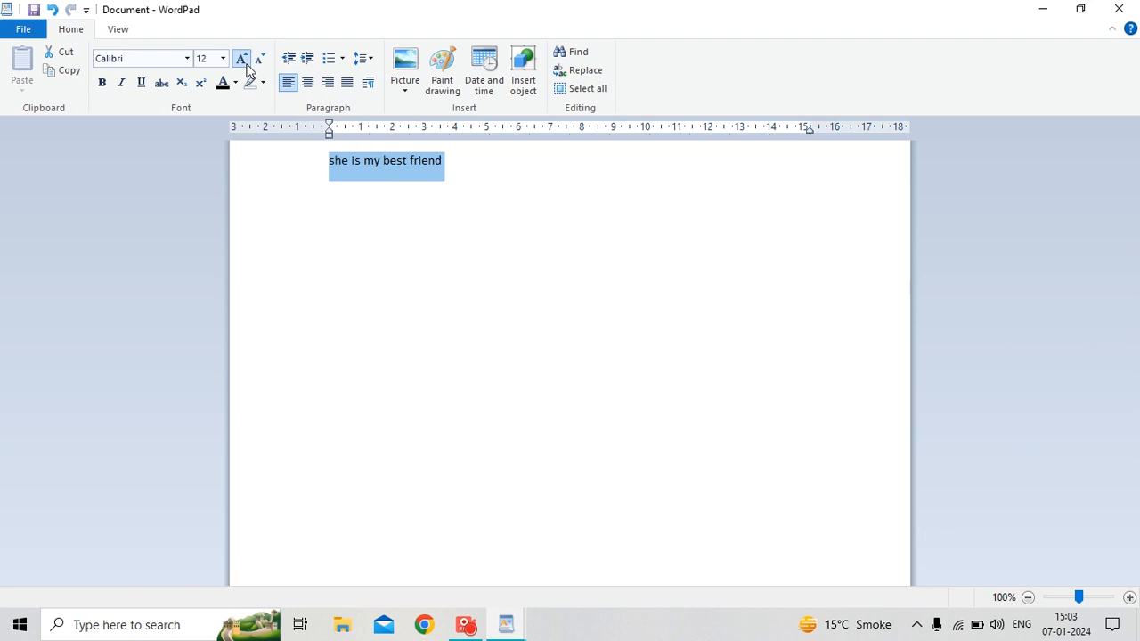
left_click(247, 65)
left_click(247, 65)
left_click(247, 65)
left_click(247, 65)
left_click(247, 65)
left_click(247, 65)
left_click(246, 65)
left_click(247, 65)
left_click(247, 65)
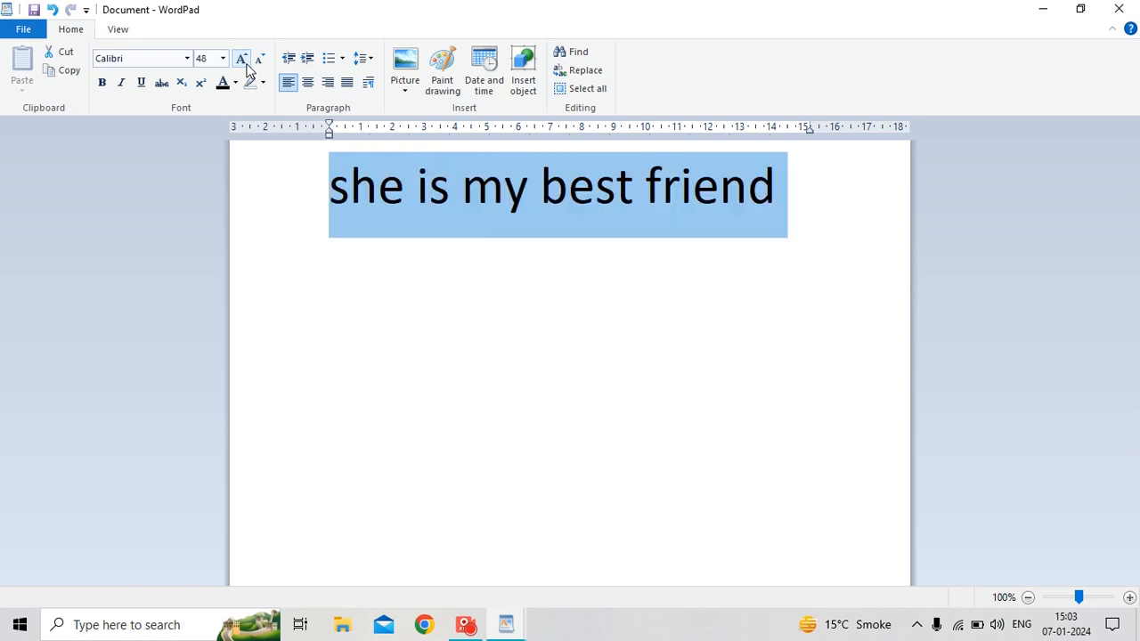
left_click(247, 65)
left_click(246, 65)
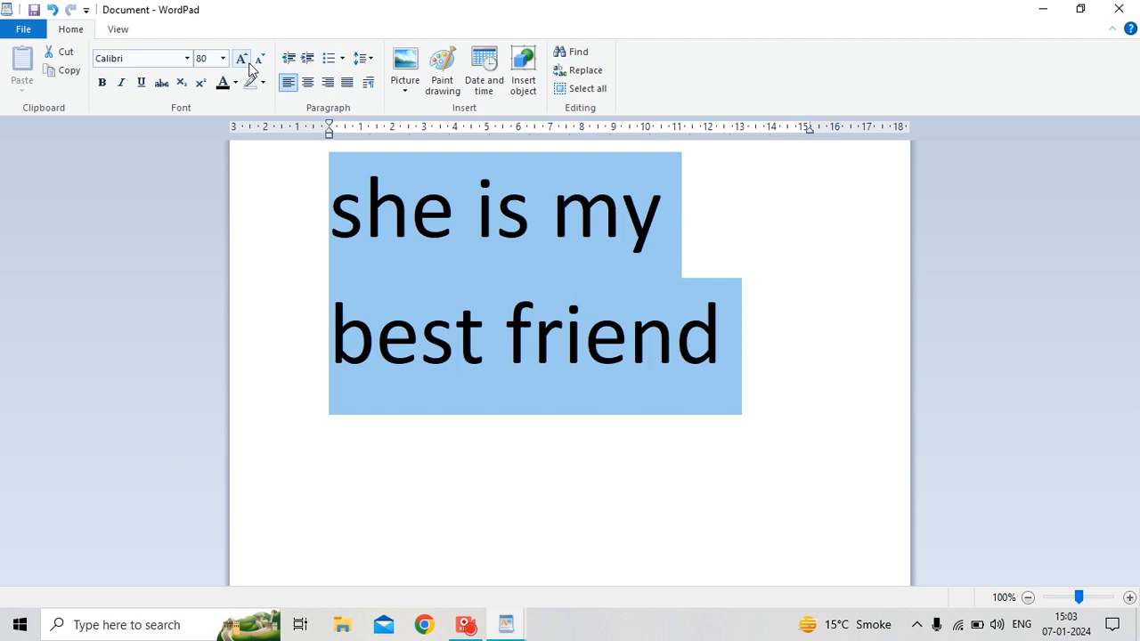
left_click(246, 65)
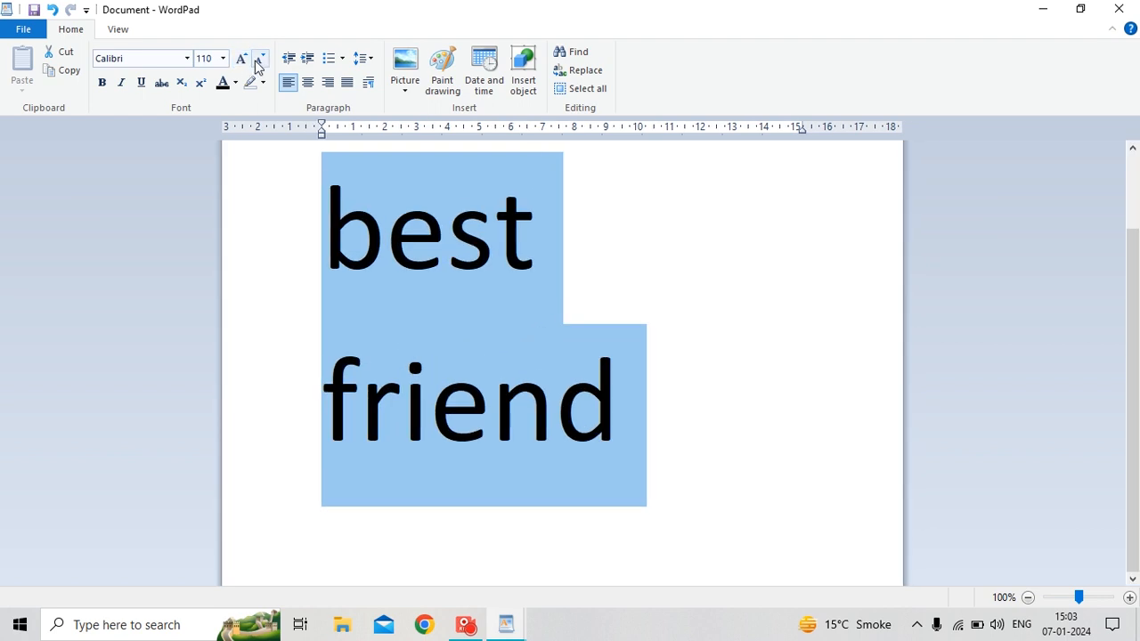
Shrink the selected text step by step to size 48, then grow it to size 72.
left_click(259, 61)
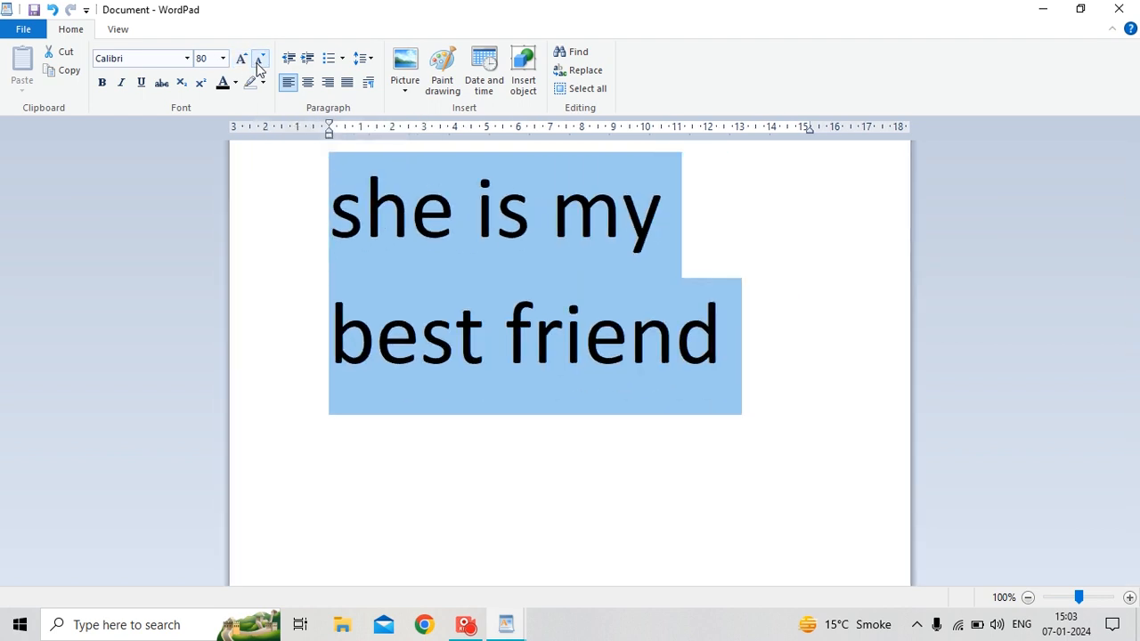
left_click(259, 60)
left_click(259, 60)
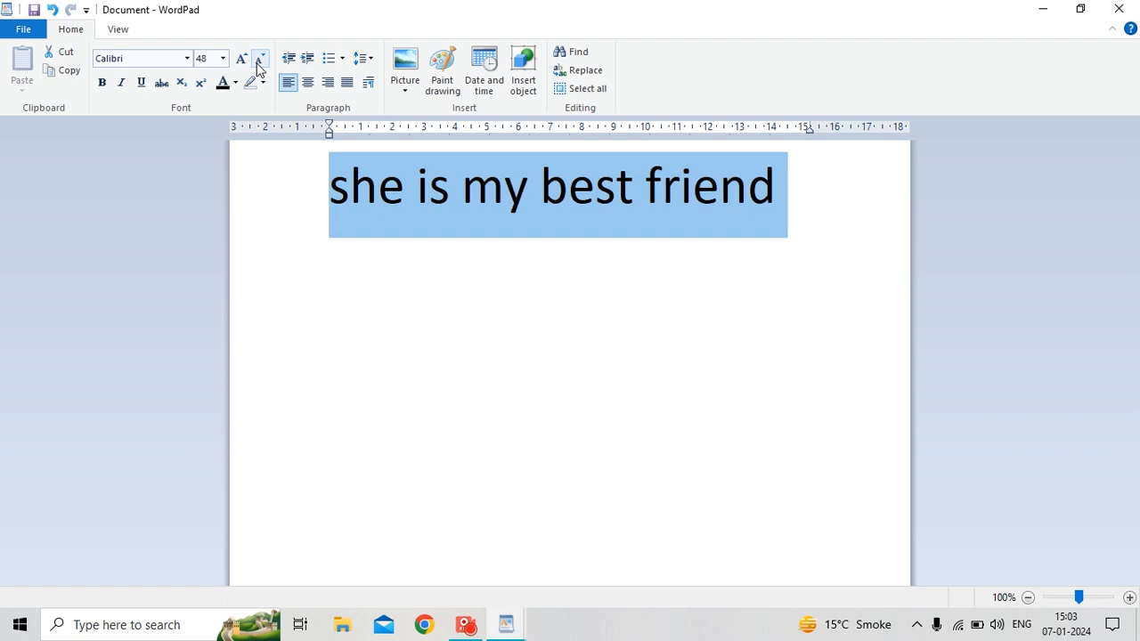
left_click(241, 59)
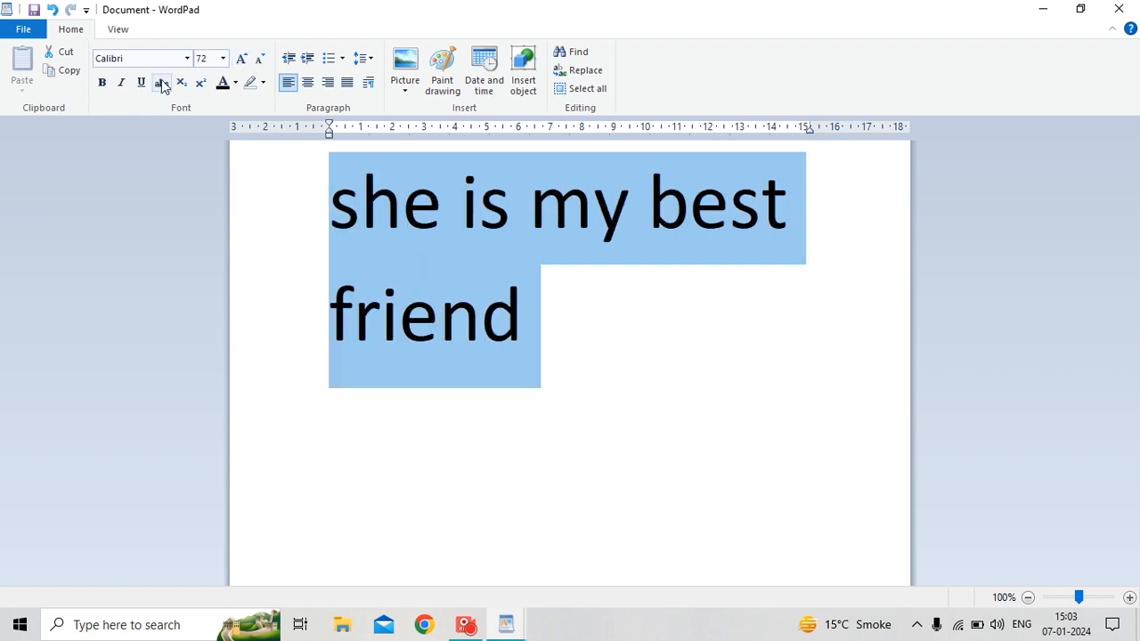
Set the selected text's font color to purple and its highlight color to yellow.
left_click(235, 83)
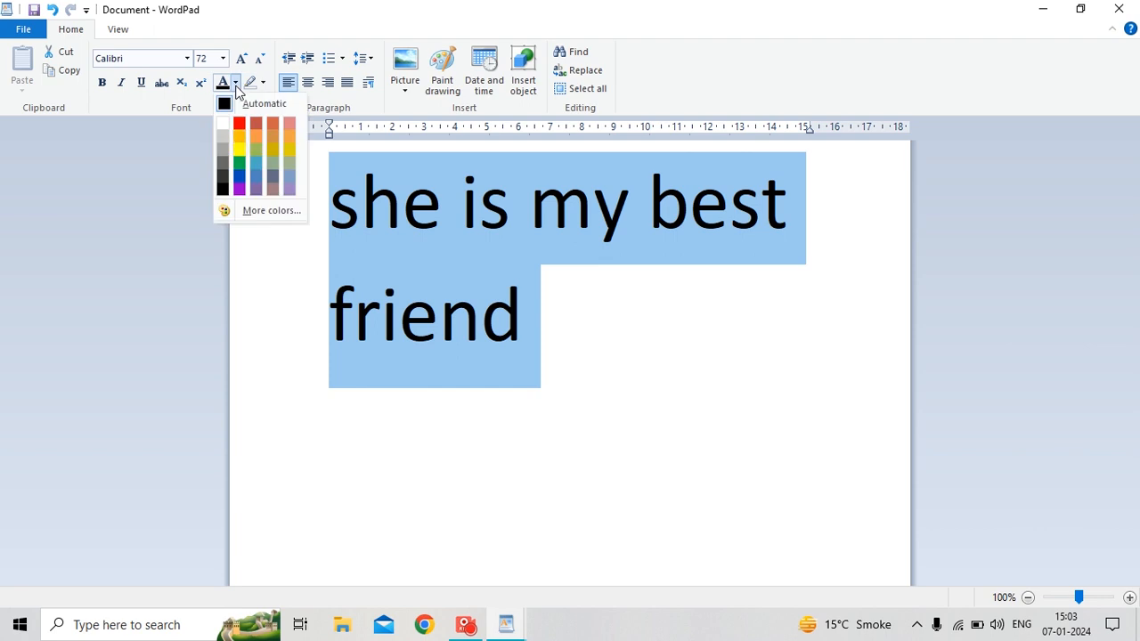
left_click(242, 191)
left_click(263, 83)
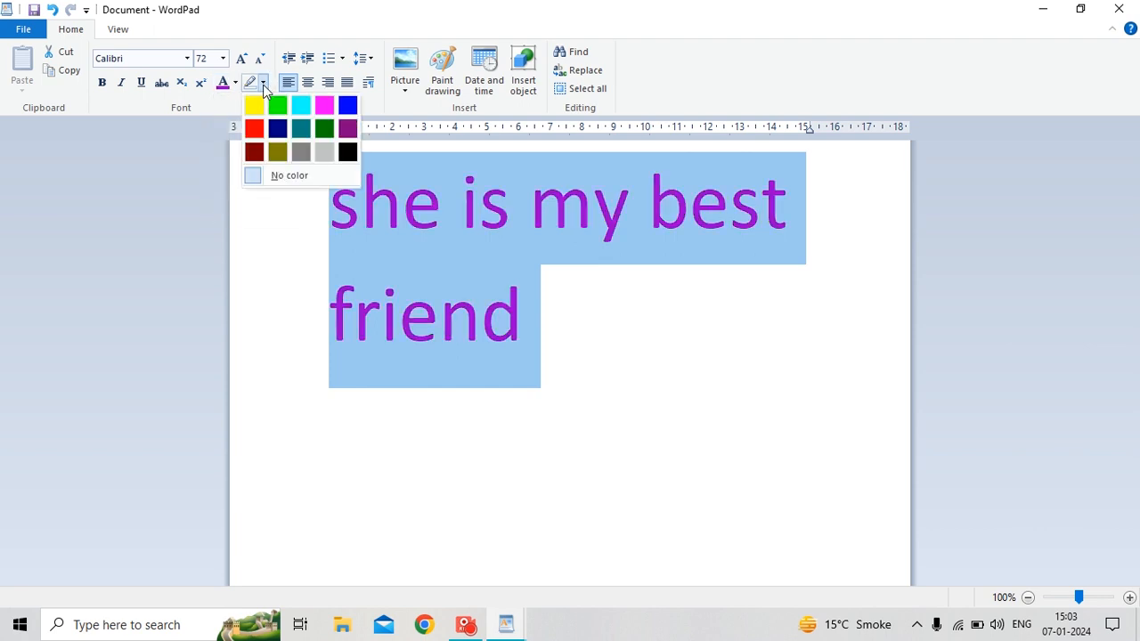
left_click(255, 108)
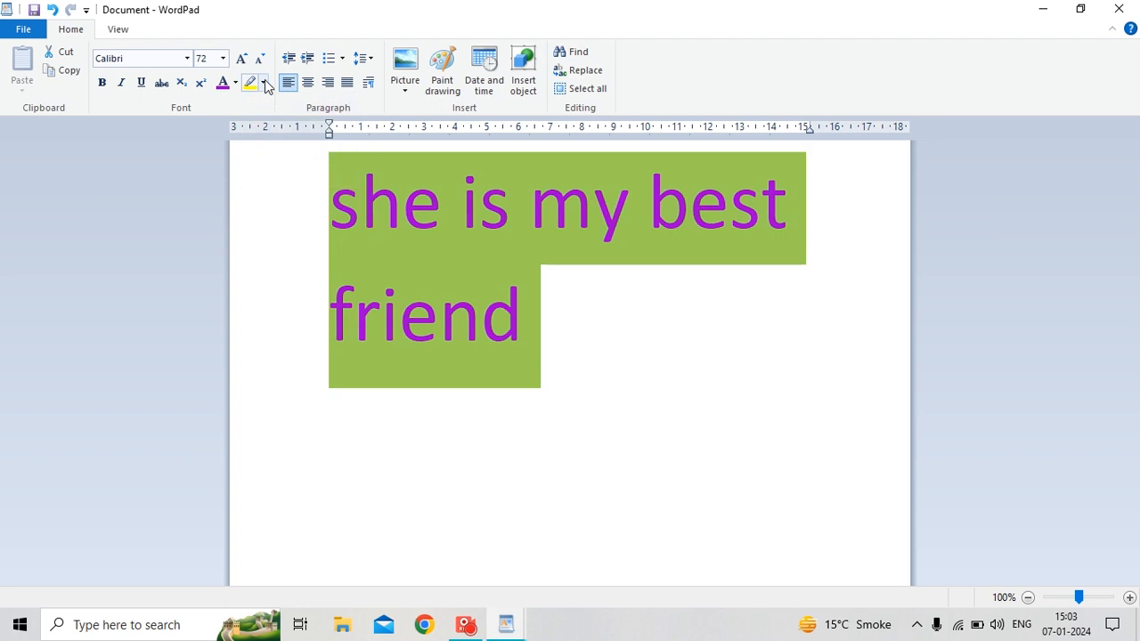
Change the selected text's highlight color to dark blue and deselect the text.
left_click(265, 82)
left_click(278, 130)
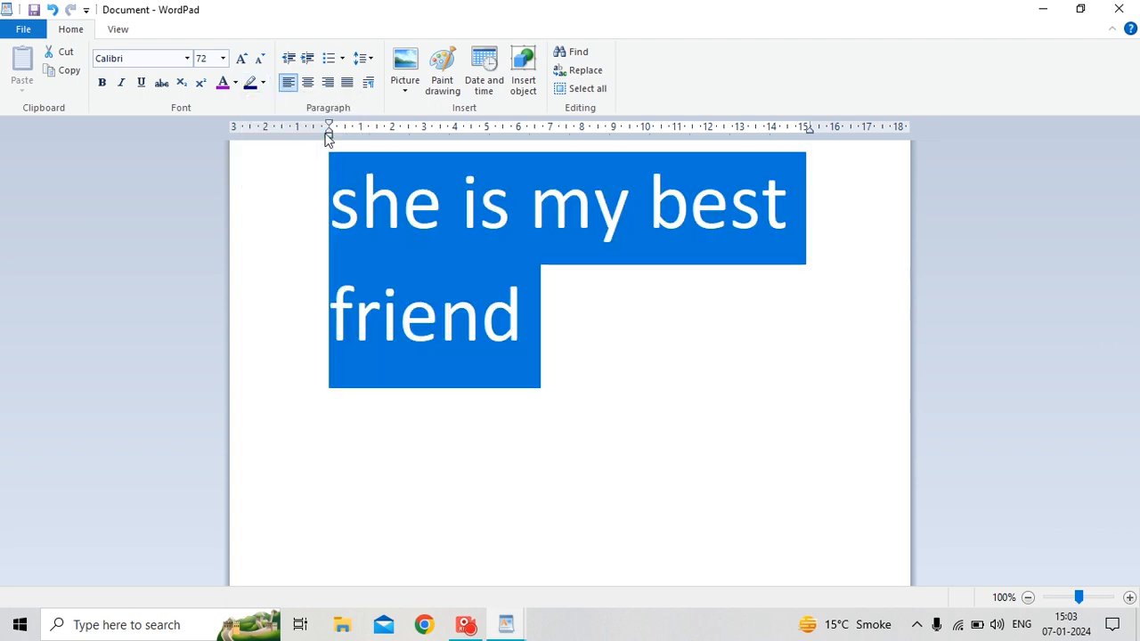
left_click(265, 83)
left_click(499, 331)
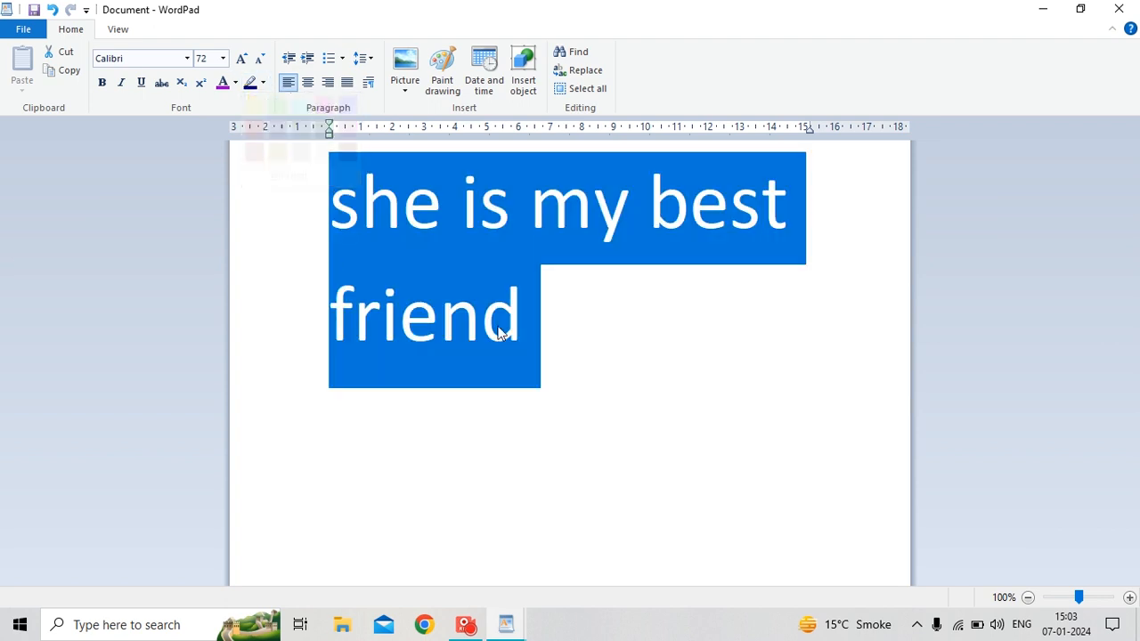
left_click(524, 315)
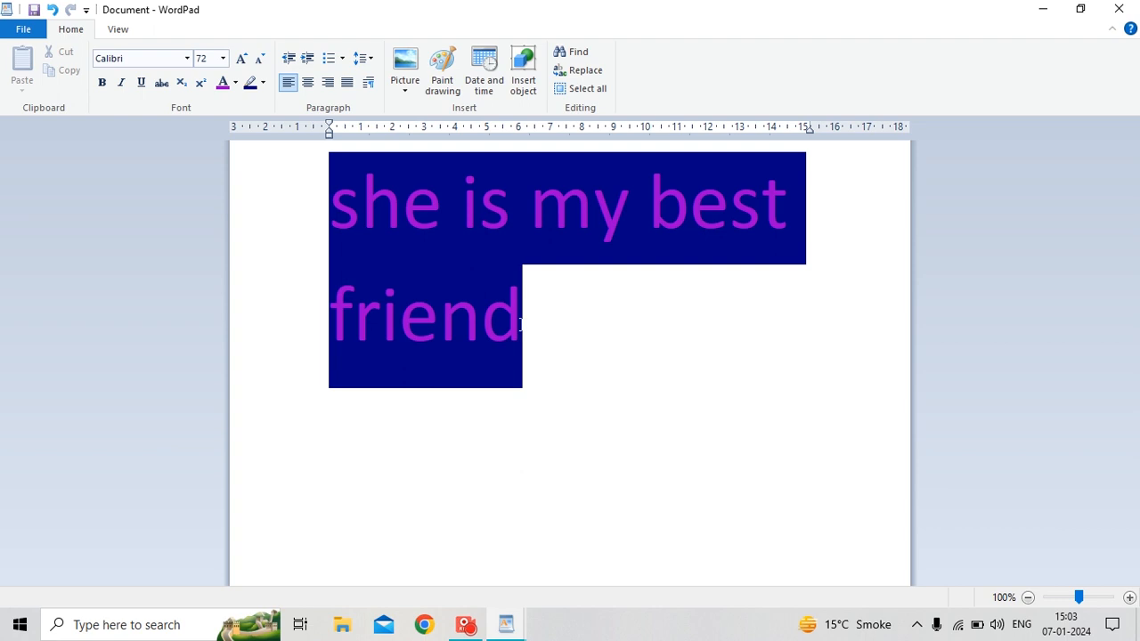
Extend the sentence after "friend" with "she is very beautiful".
type("s")
key("BackSpace")
type("d")
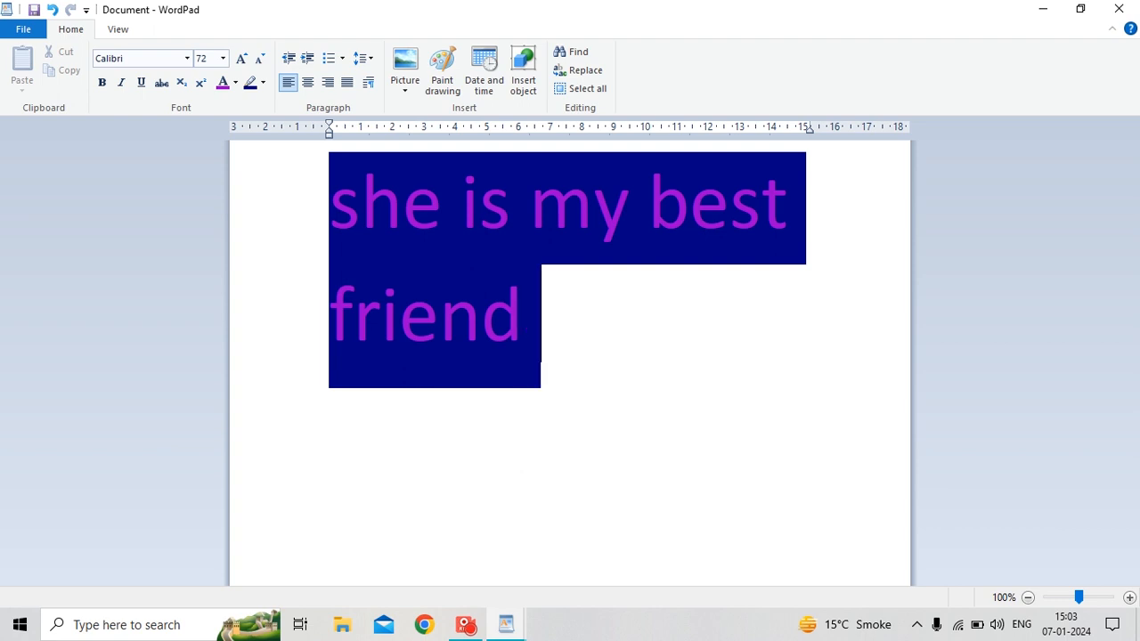
key("BackSpace")
type("she i")
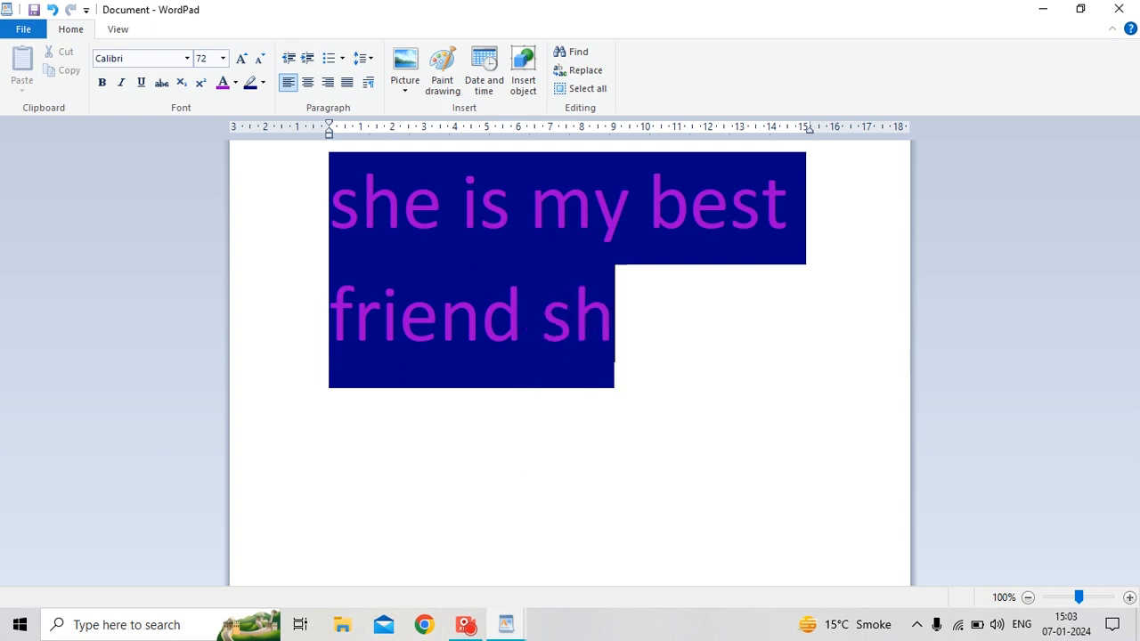
type("s very beauti")
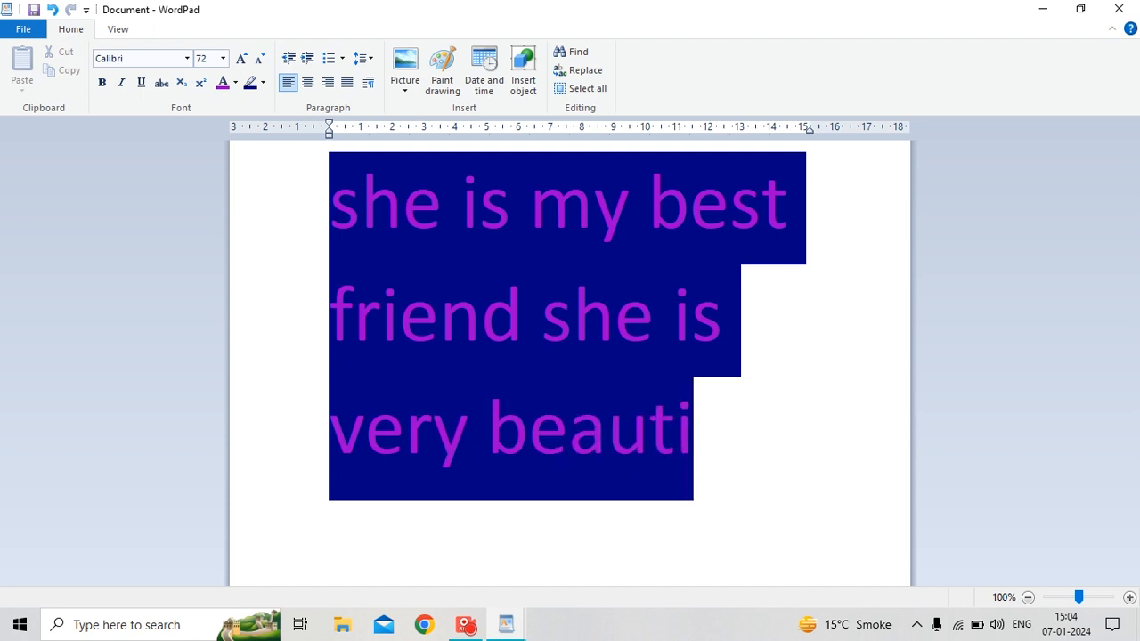
type("ful")
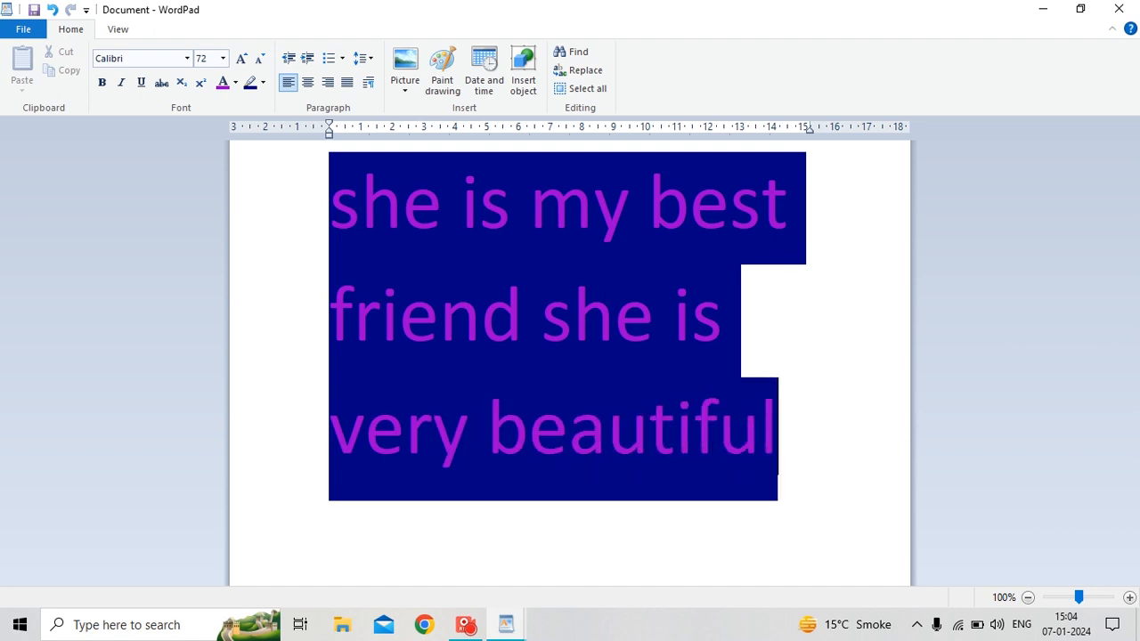
Increase the paragraph's indent step by step until it reaches the right margin.
left_click(309, 59)
left_click(308, 58)
left_click(309, 59)
left_click(308, 59)
left_click(308, 59)
left_click(308, 59)
left_click(308, 58)
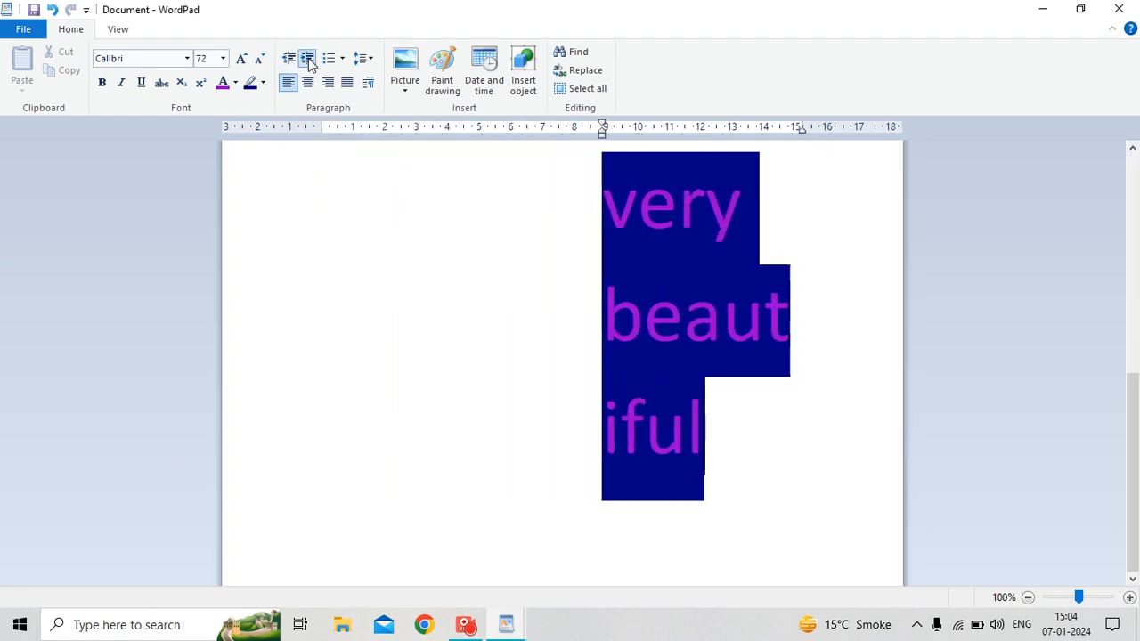
left_click(308, 58)
left_click(308, 59)
left_click(308, 59)
left_click(308, 59)
left_click(308, 58)
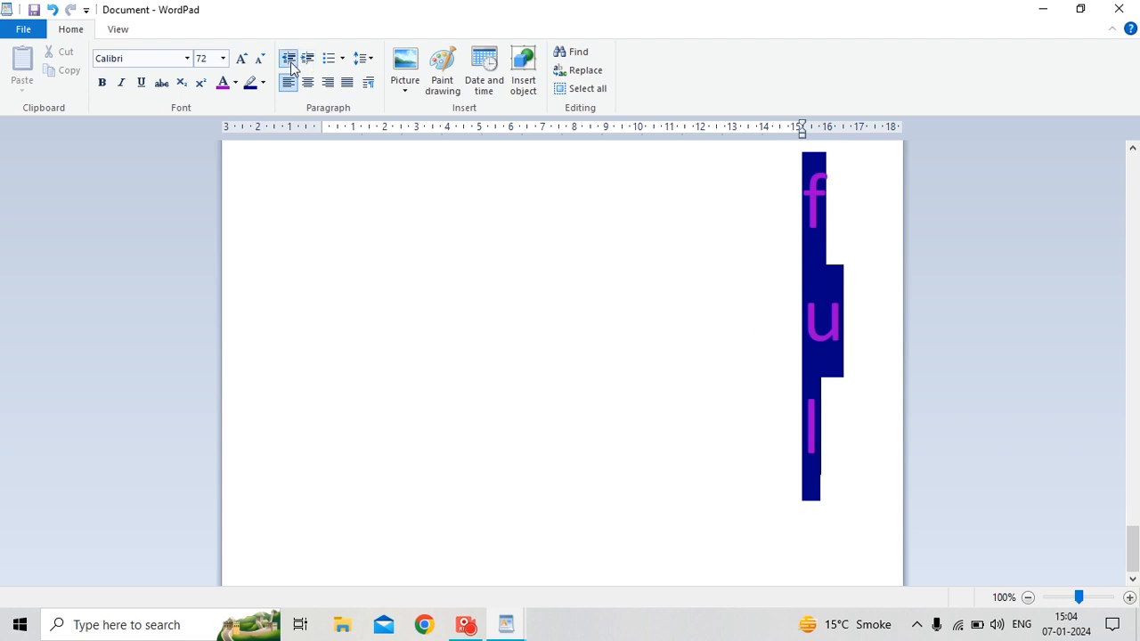
Decrease the paragraph's indent step by step until it is back at the left margin.
left_click(289, 59)
left_click(288, 59)
left_click(289, 58)
left_click(289, 59)
left_click(289, 59)
left_click(289, 58)
left_click(289, 59)
left_click(289, 59)
left_click(288, 59)
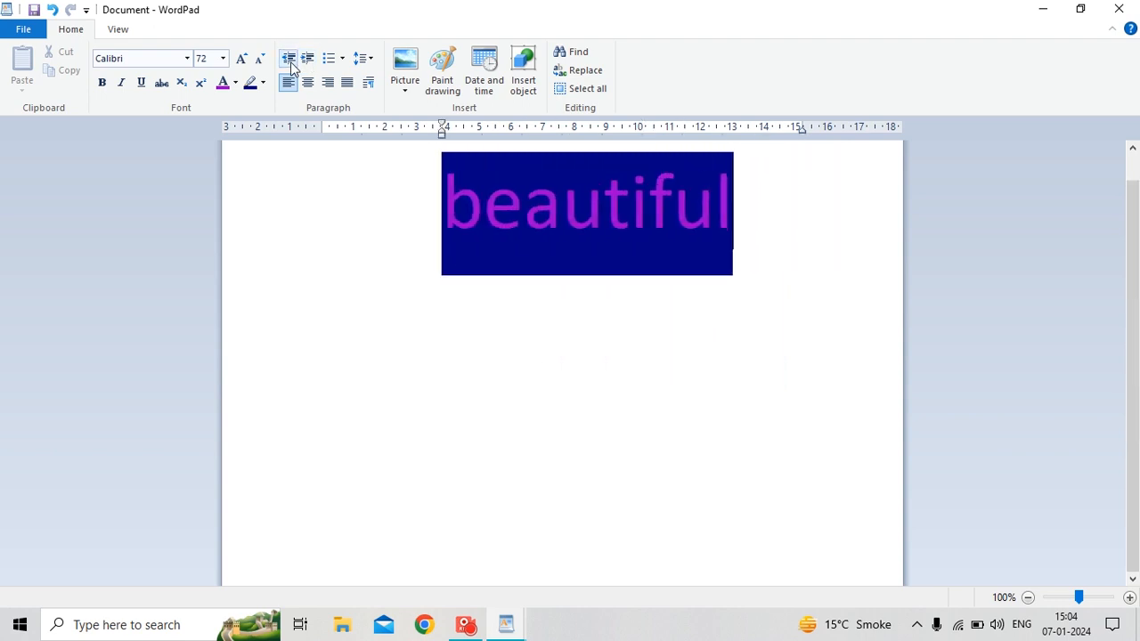
left_click(288, 59)
left_click(289, 59)
left_click(289, 59)
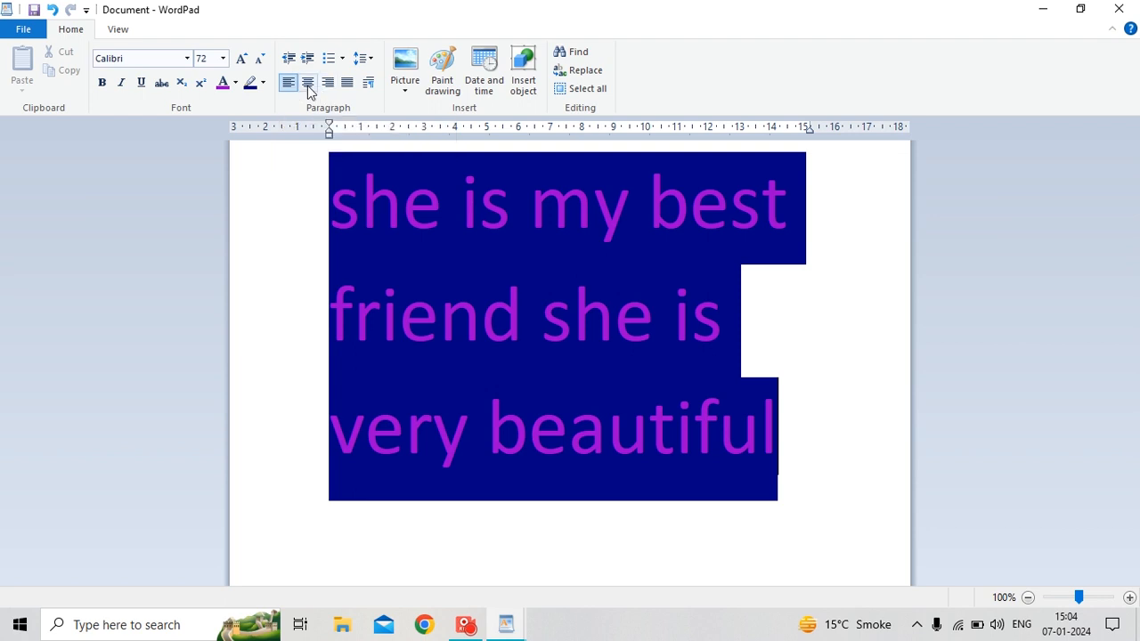
Cycle the paragraph's alignment through centered, right and left, ending with justified text.
left_click(309, 87)
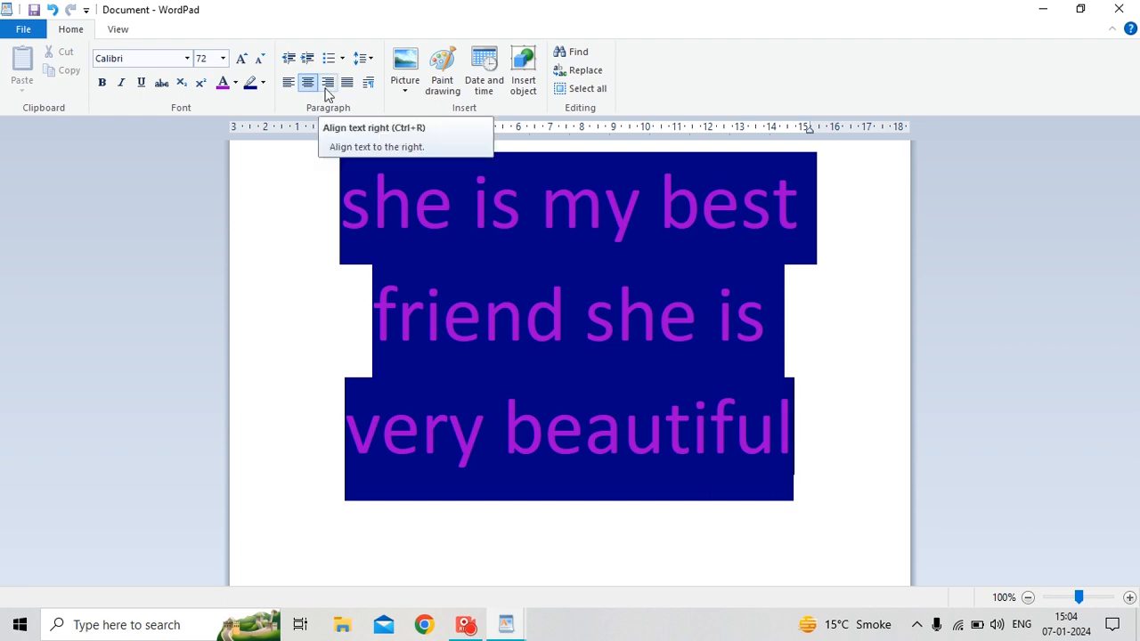
left_click(329, 83)
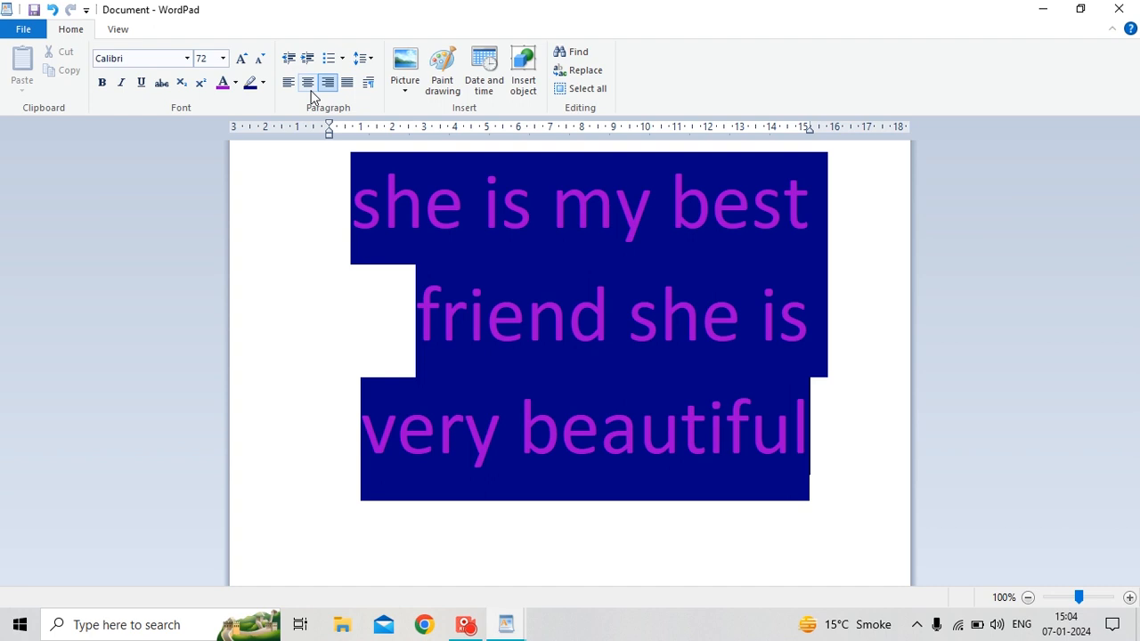
key("ctrl+l")
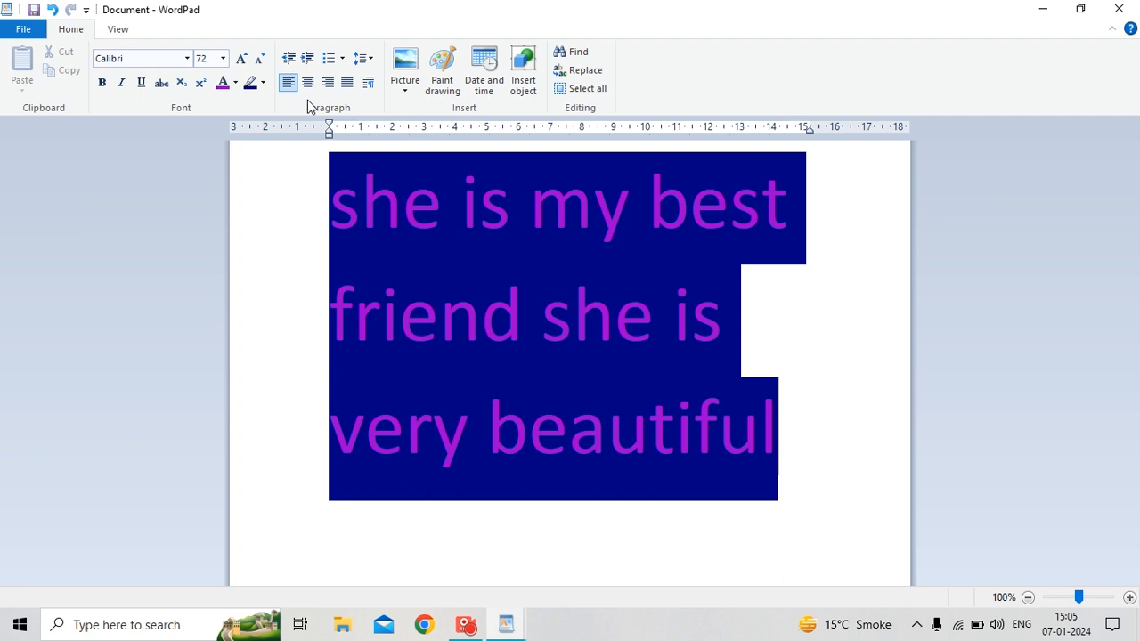
key("ctrl+r")
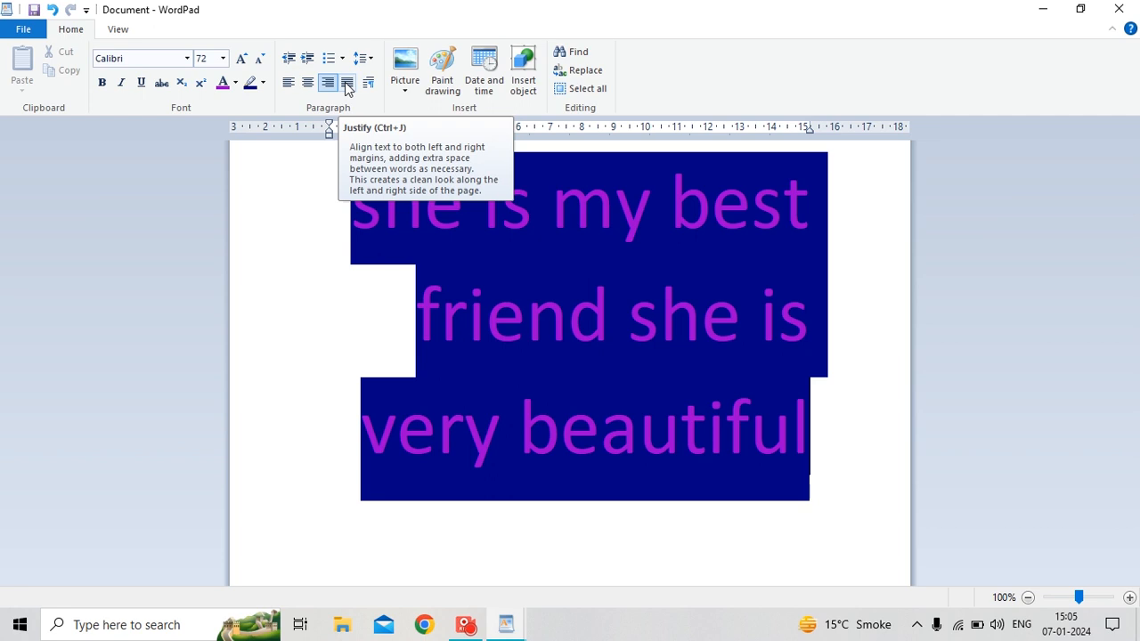
left_click(346, 84)
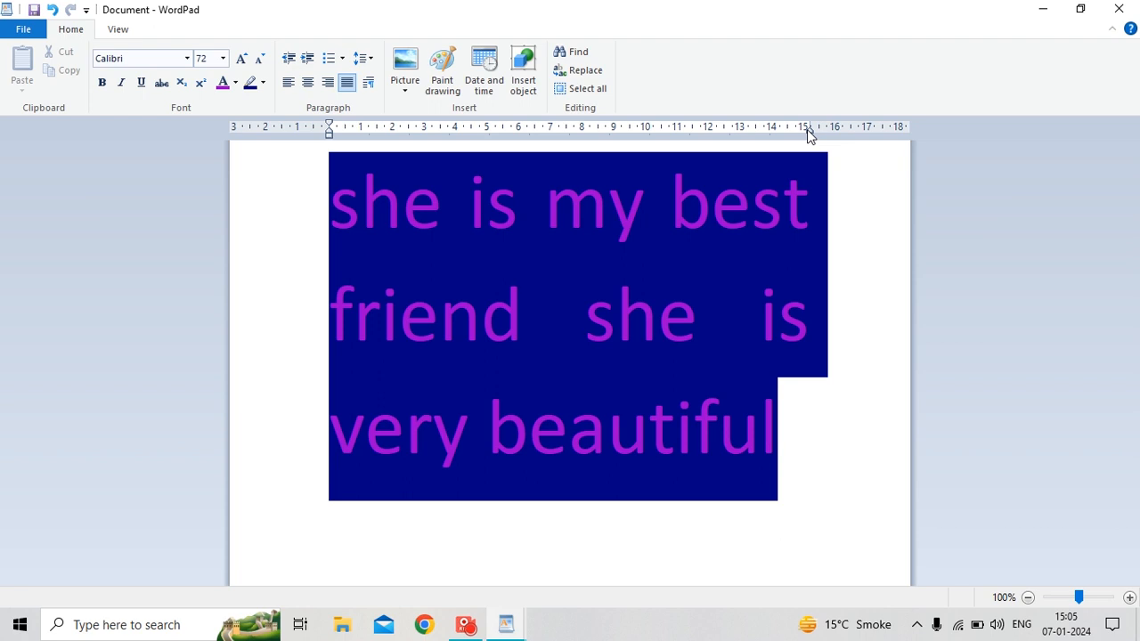
Change the paragraph's line spacing through 1.0, 1.15 and 1.5, ending at 2.
left_click(373, 59)
left_click(375, 92)
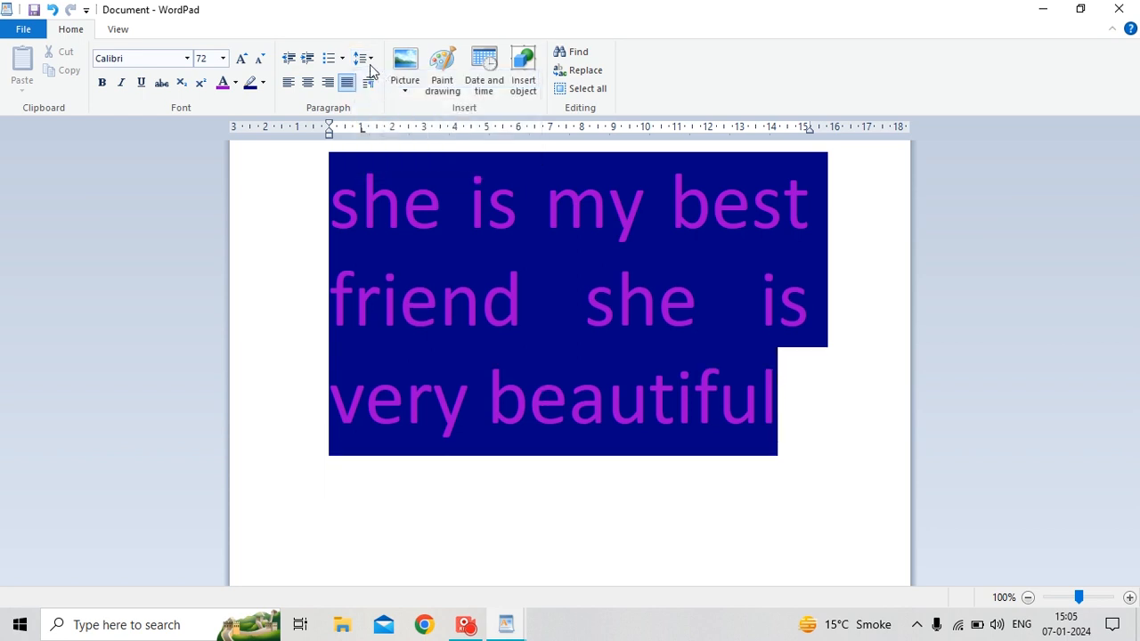
left_click(369, 59)
left_click(378, 94)
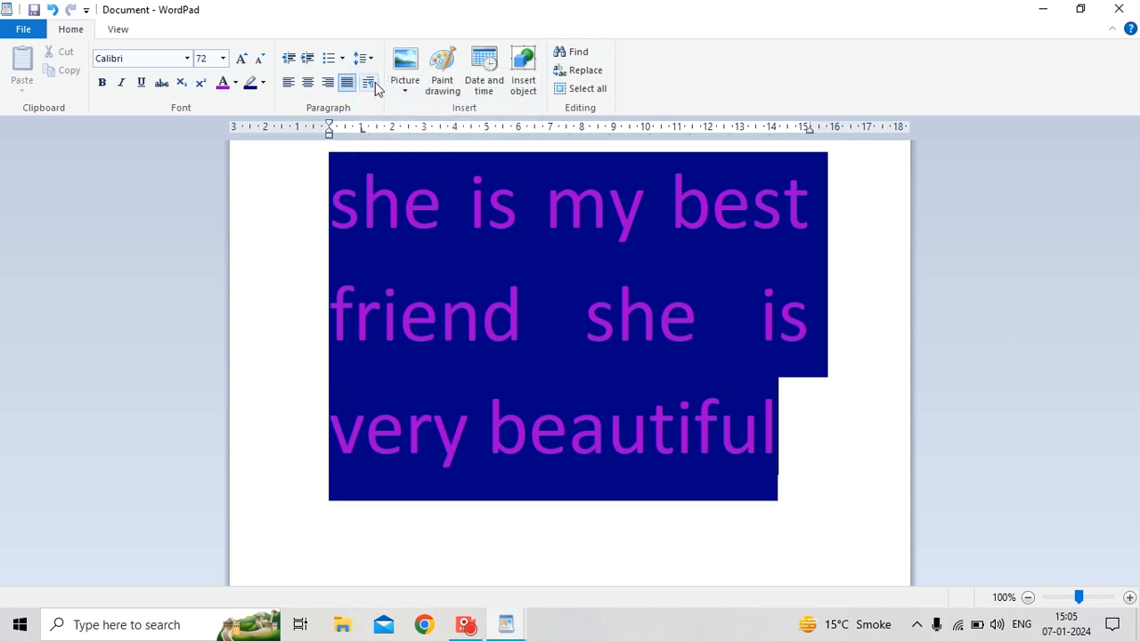
left_click(364, 59)
left_click(384, 114)
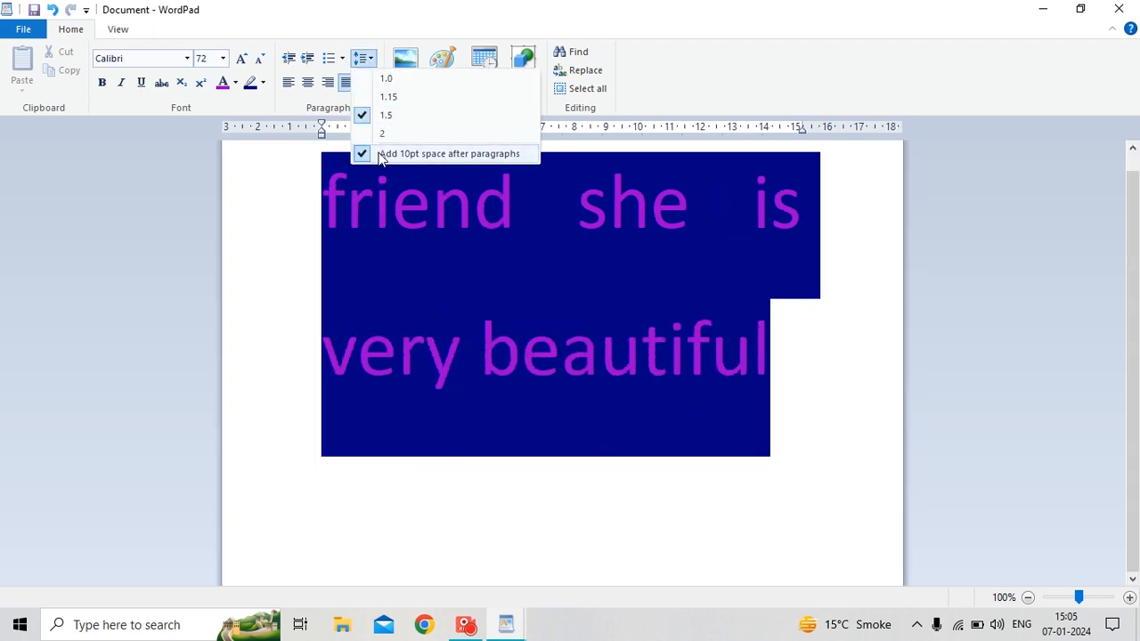
left_click(383, 133)
left_click(373, 62)
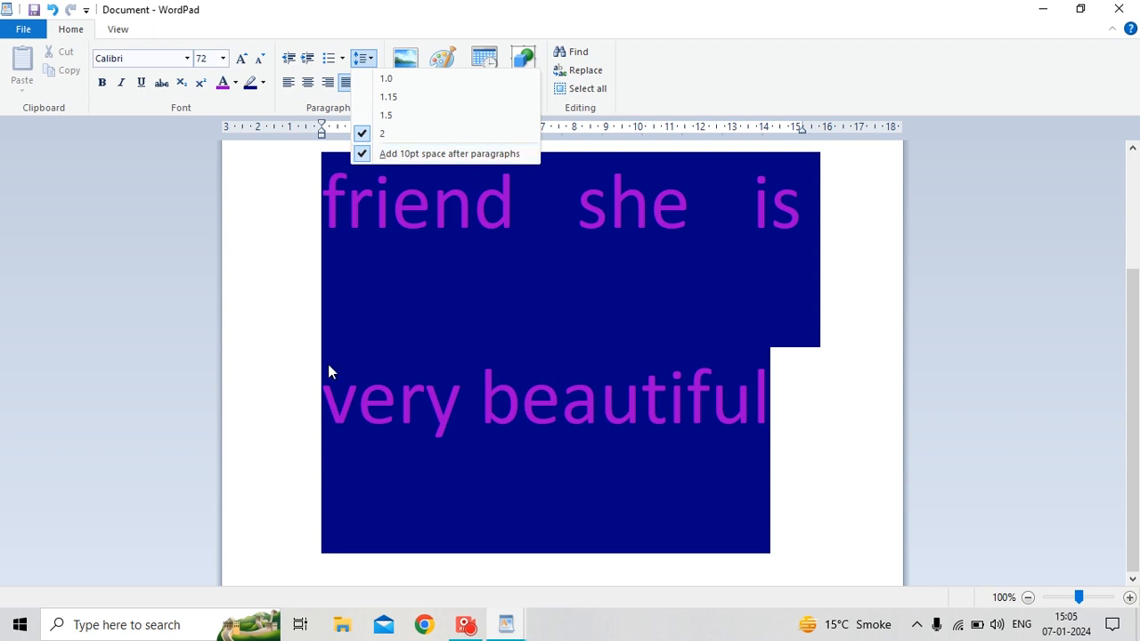
left_click(327, 454)
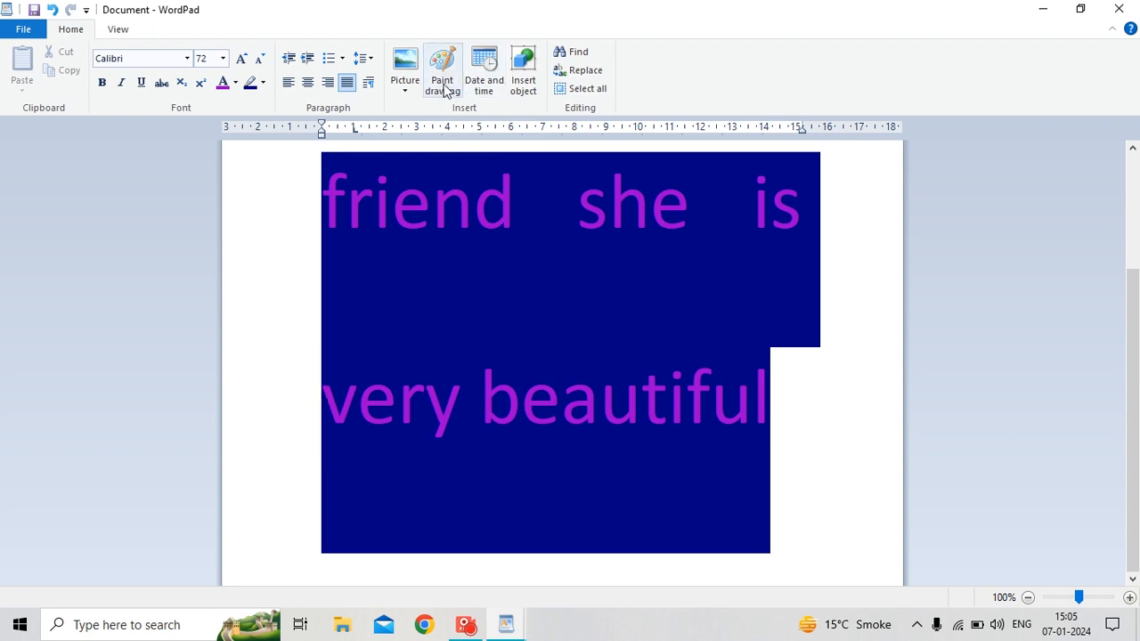
Switch the 10pt space after paragraphs off, on and off again, and undo the last change.
left_click(363, 59)
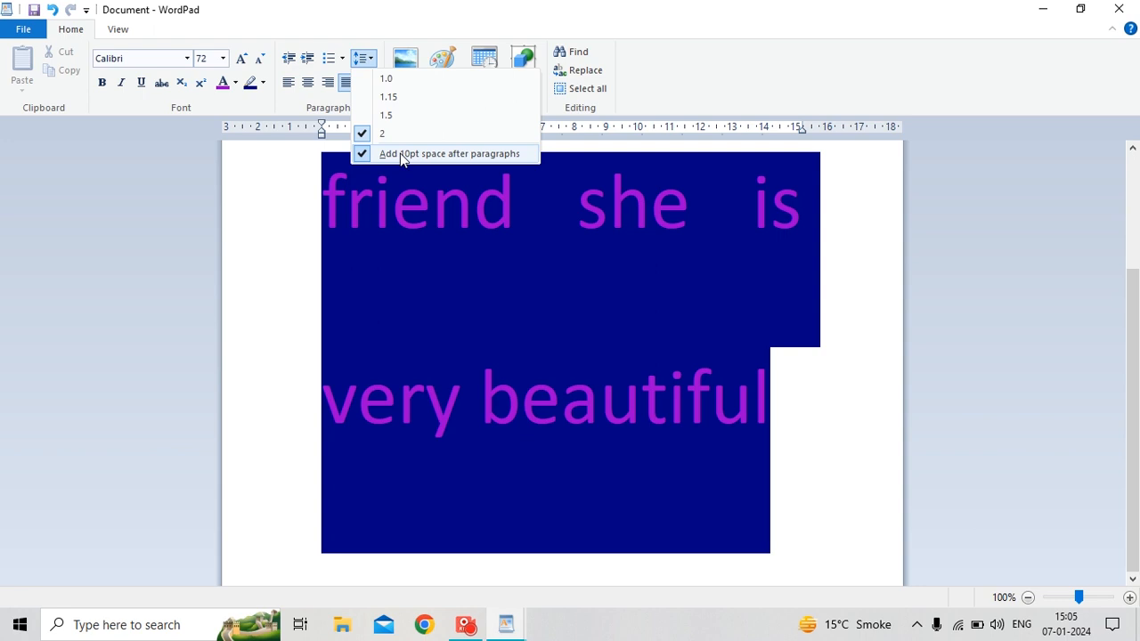
left_click(401, 155)
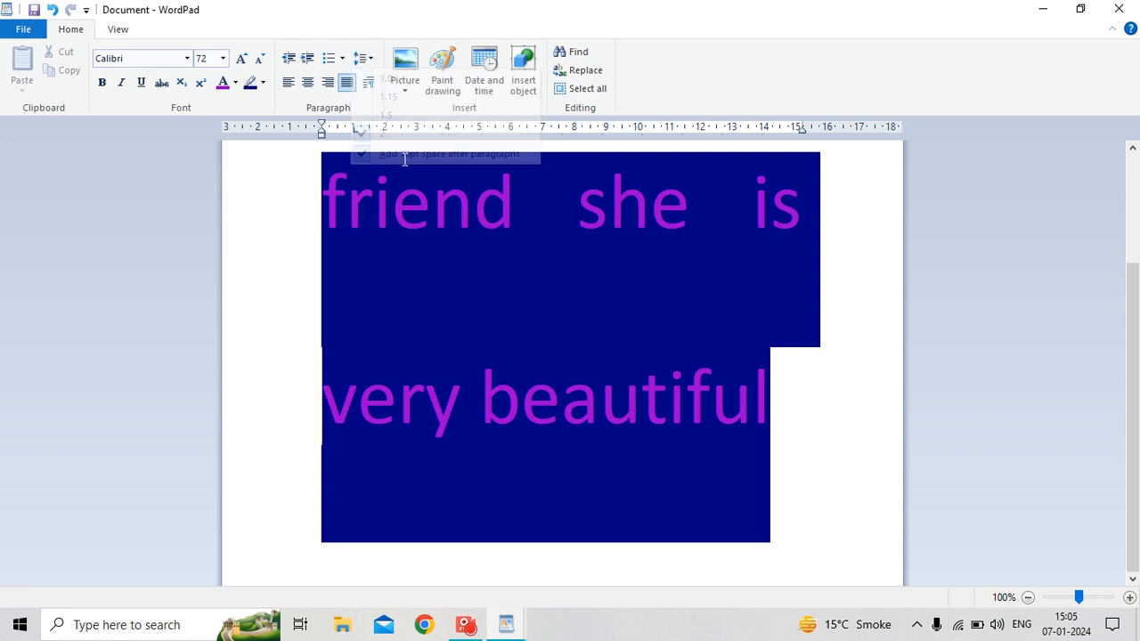
left_click(374, 64)
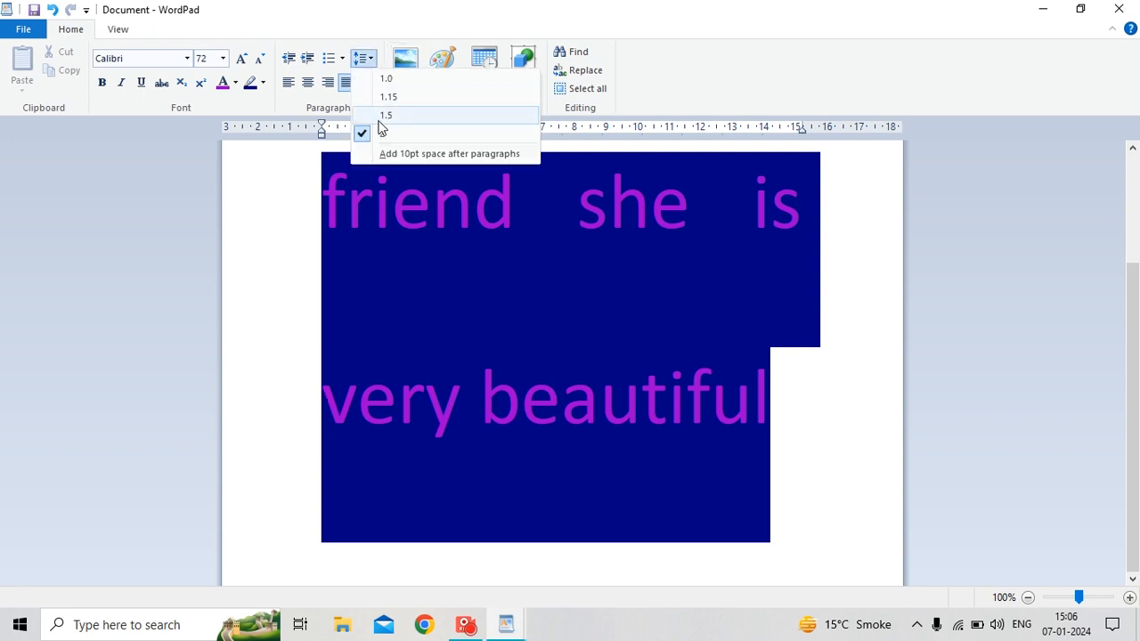
left_click(398, 157)
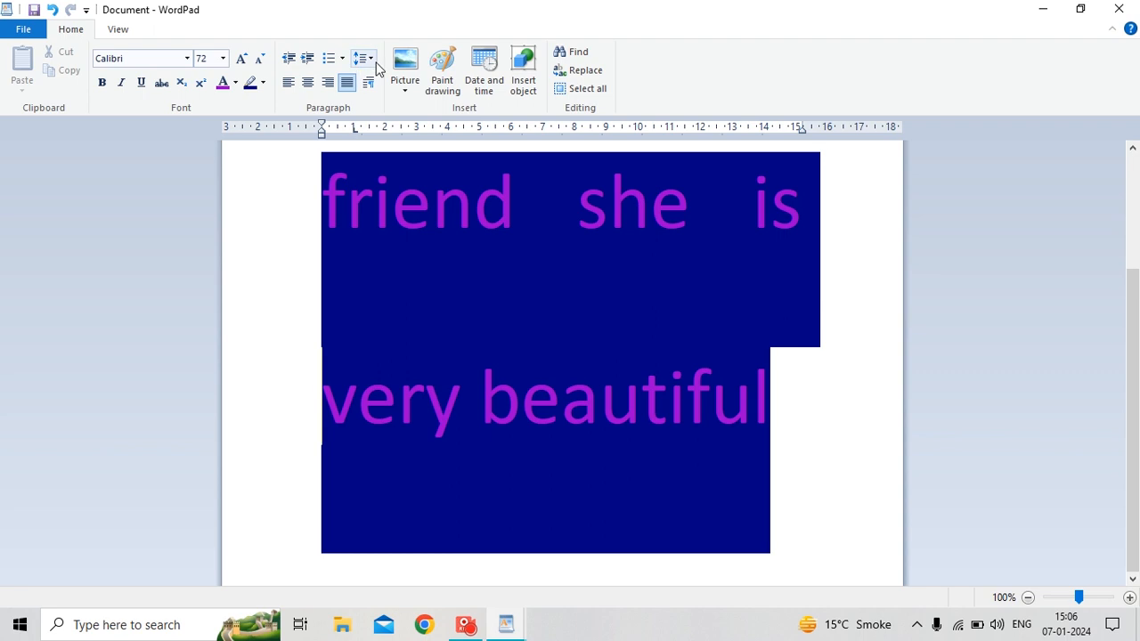
left_click(375, 65)
left_click(366, 156)
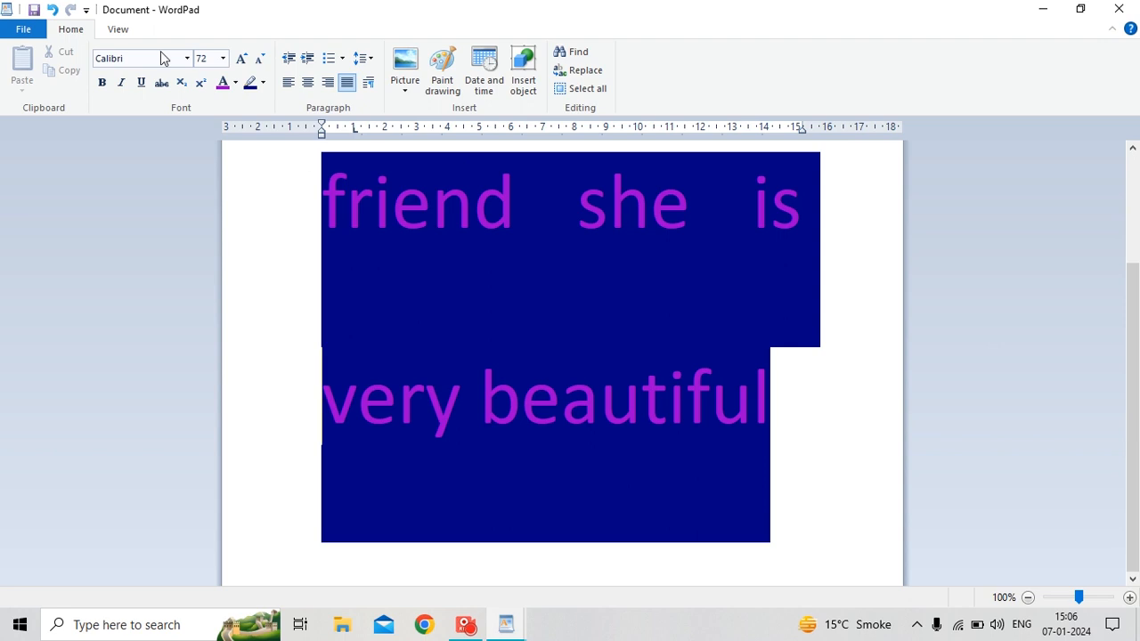
left_click(52, 9)
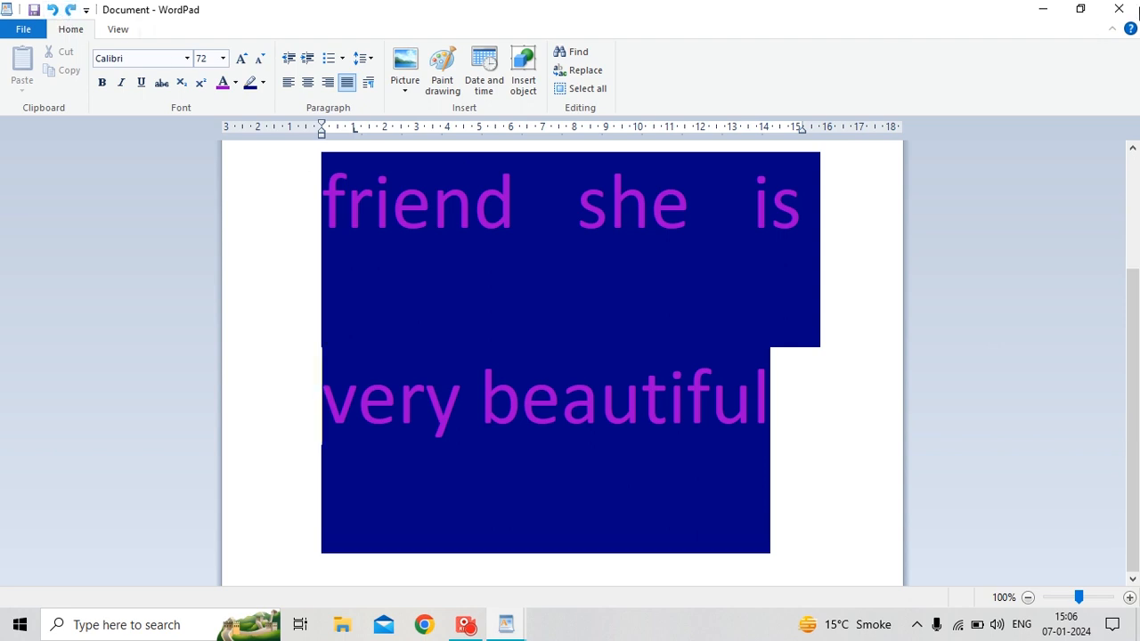
Close the document without saving its changes.
left_click(1119, 8)
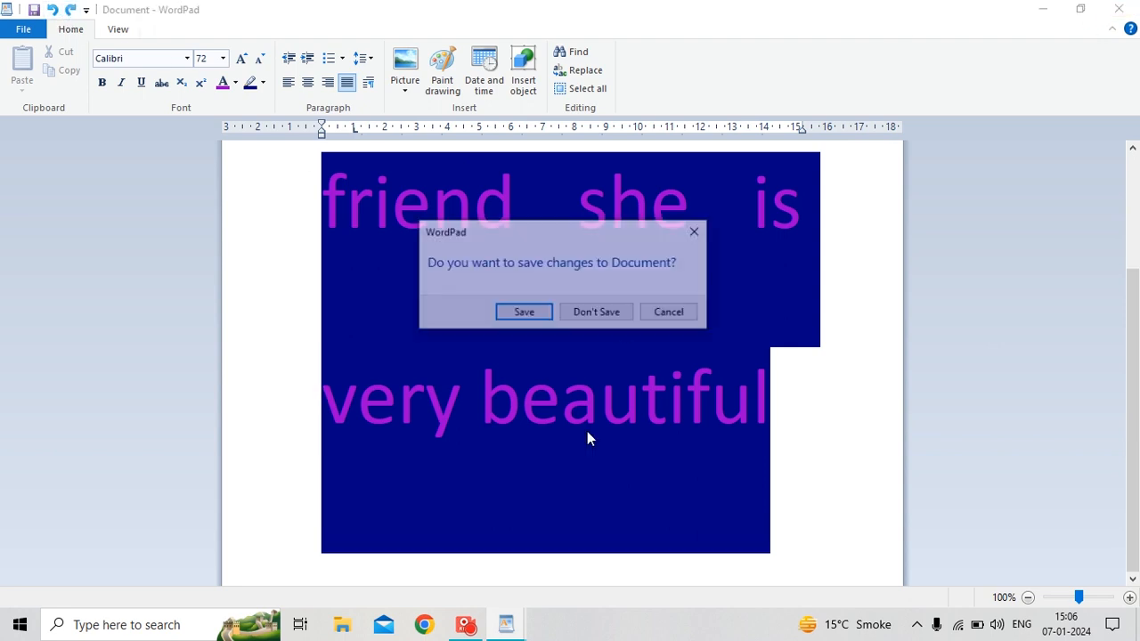
left_click(597, 313)
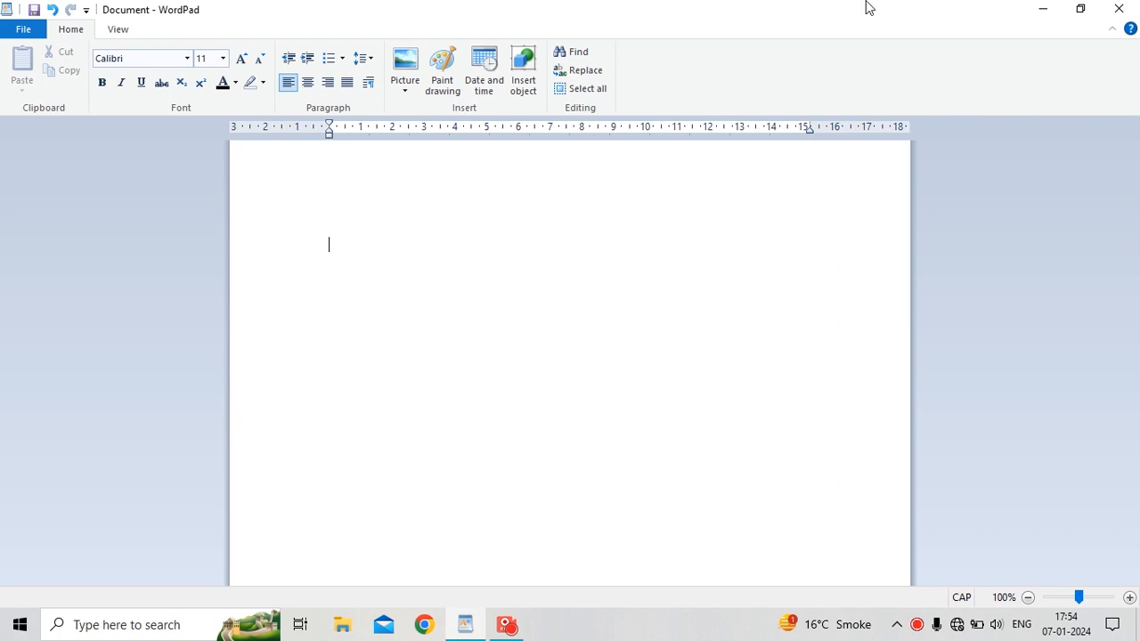
Enter CO₂ on a new line of the blank document, with the 2 as a subscript.
left_click(201, 84)
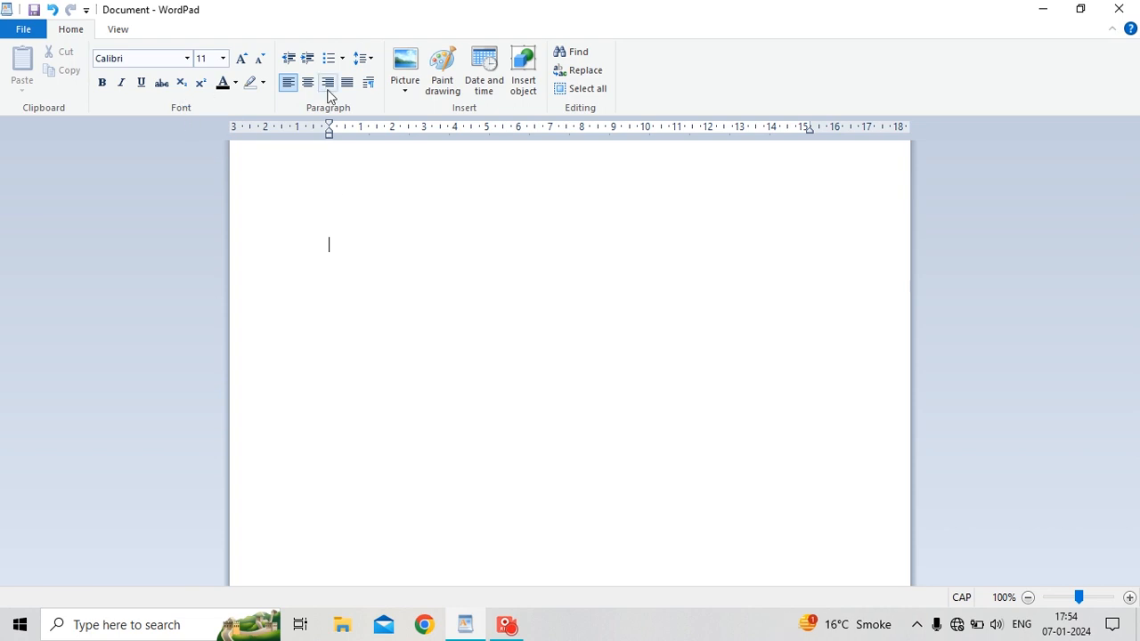
key("Return")
type("c")
left_click(182, 84)
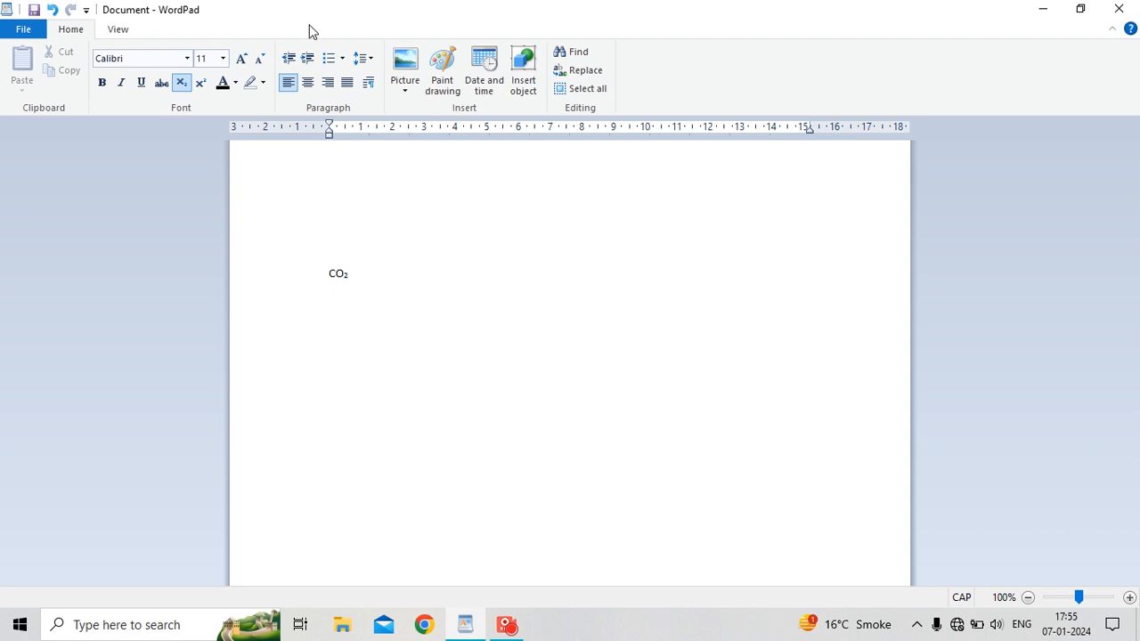
Add 5TH after the CO₂ formula, with the letters TH as a superscript.
left_click(201, 84)
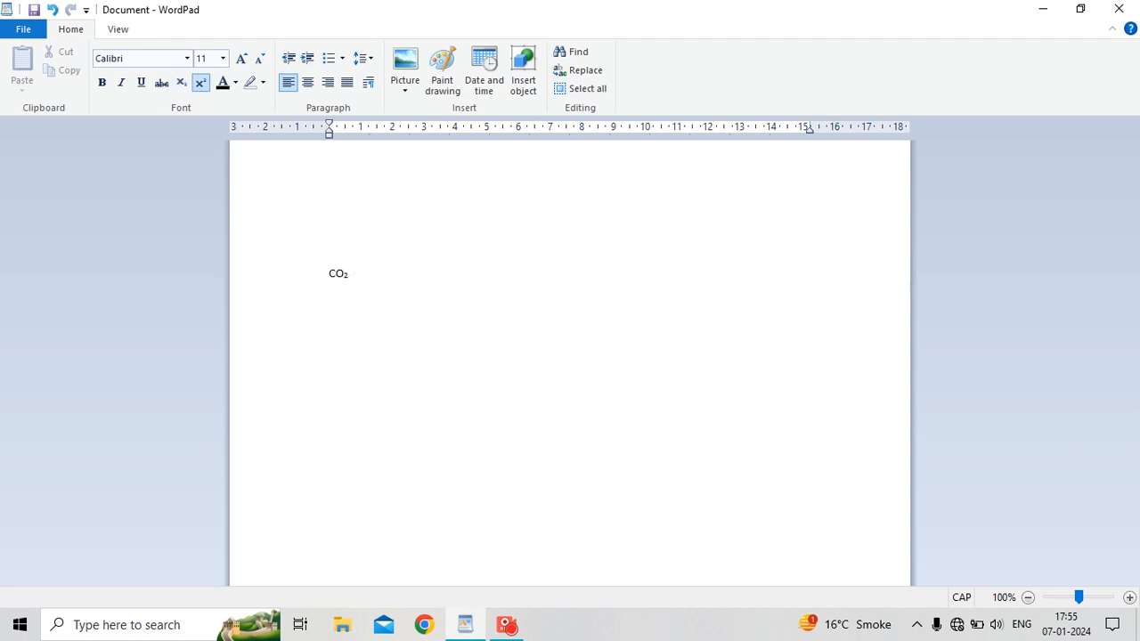
left_click(201, 84)
type("TH")
key("BackSpace")
key("BackSpace")
left_click(201, 83)
type("TH")
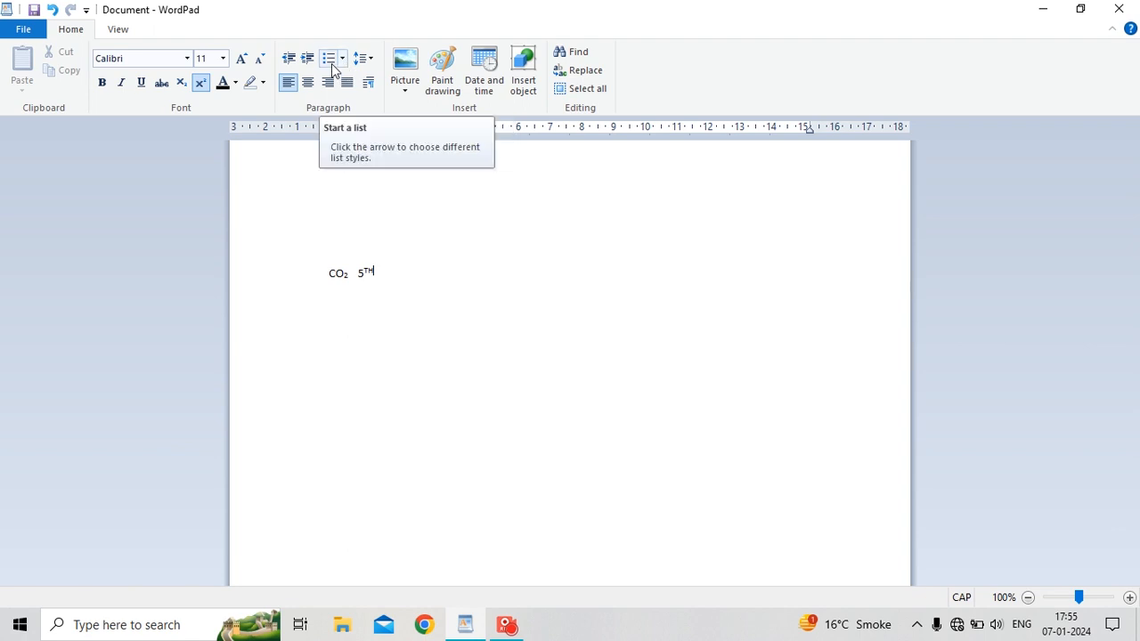
Delete the 5TH entry and clear all remaining content from the document.
key("BackSpace")
key("BackSpace")
key("BackSpace")
key("BackSpace")
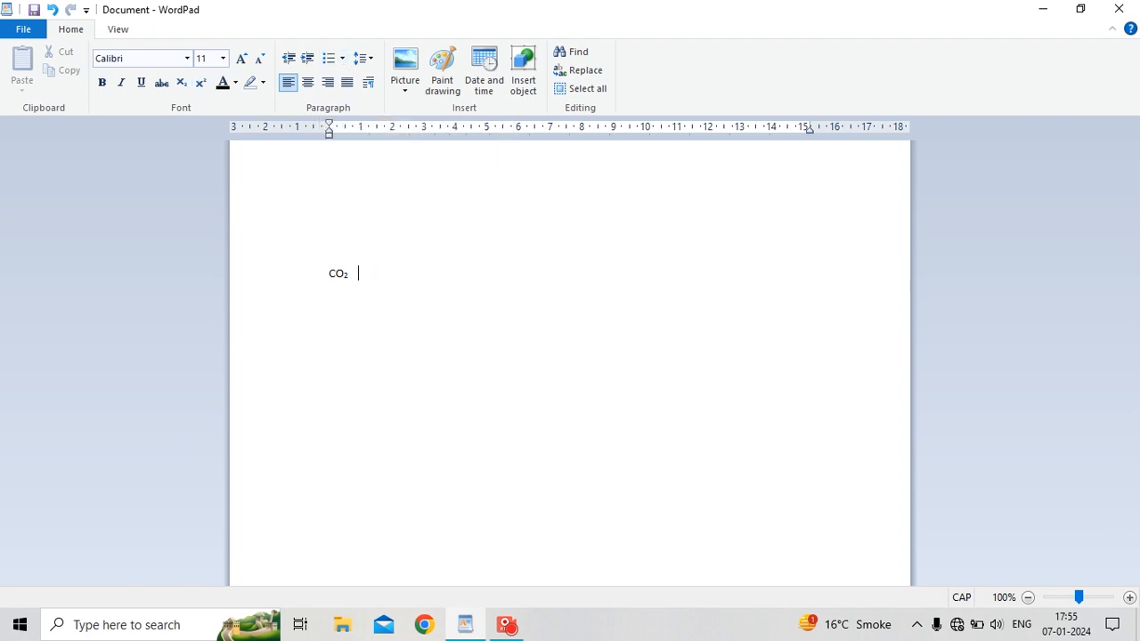
key("ctrl+a")
key("Delete")
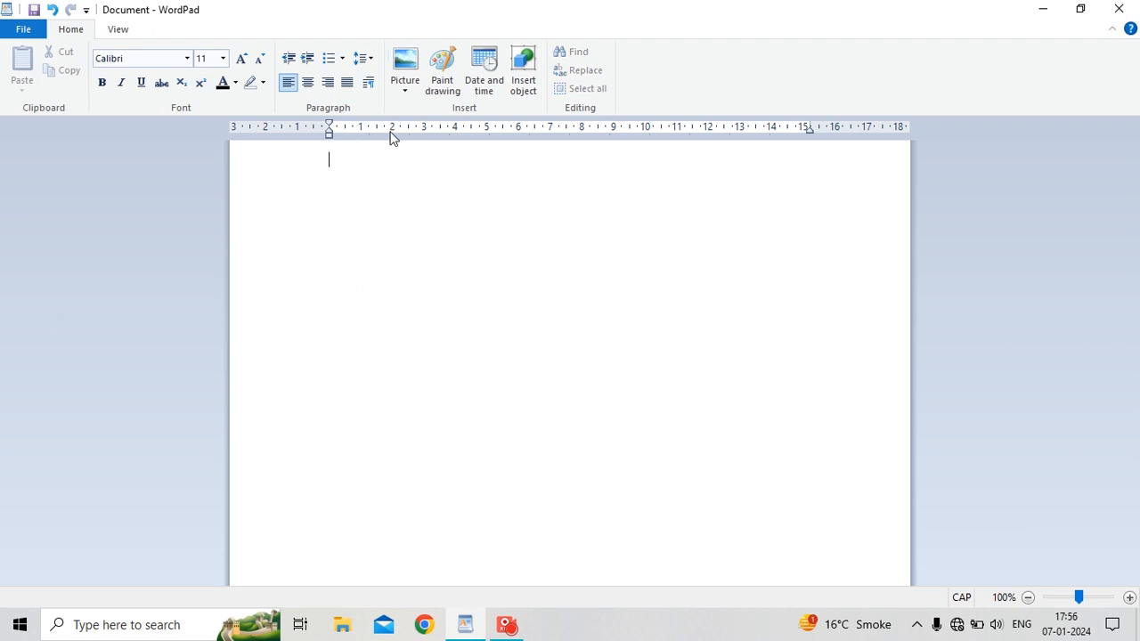
Start a bulleted list with round bullets and enter BLUE, ORANGE, BLACK and FDXG as separate items.
left_click(329, 58)
left_click(343, 57)
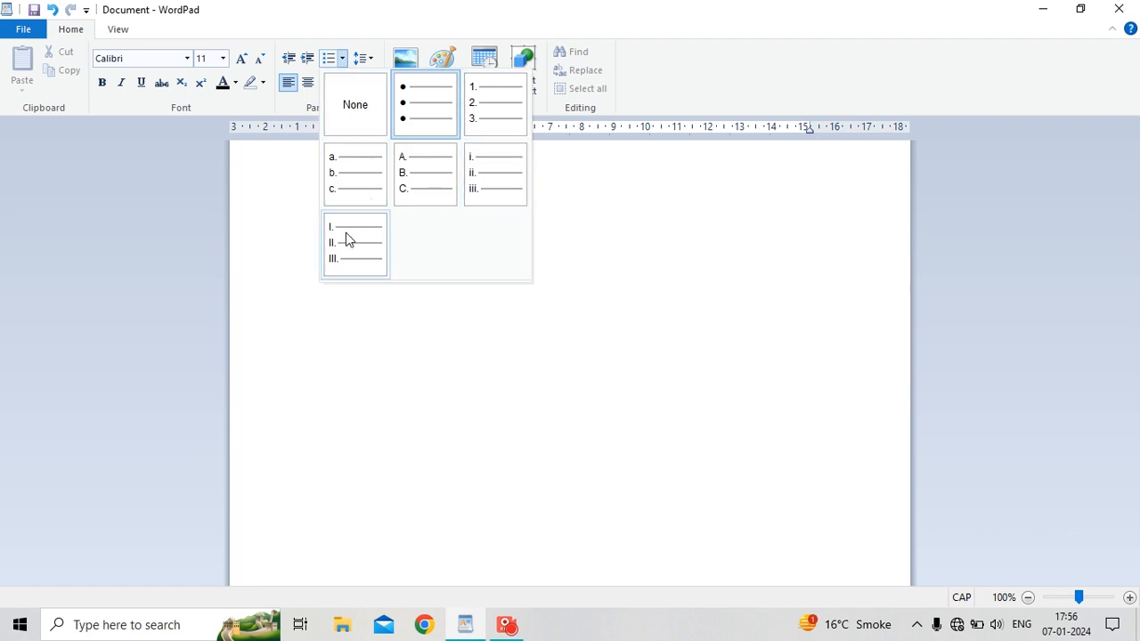
left_click(433, 115)
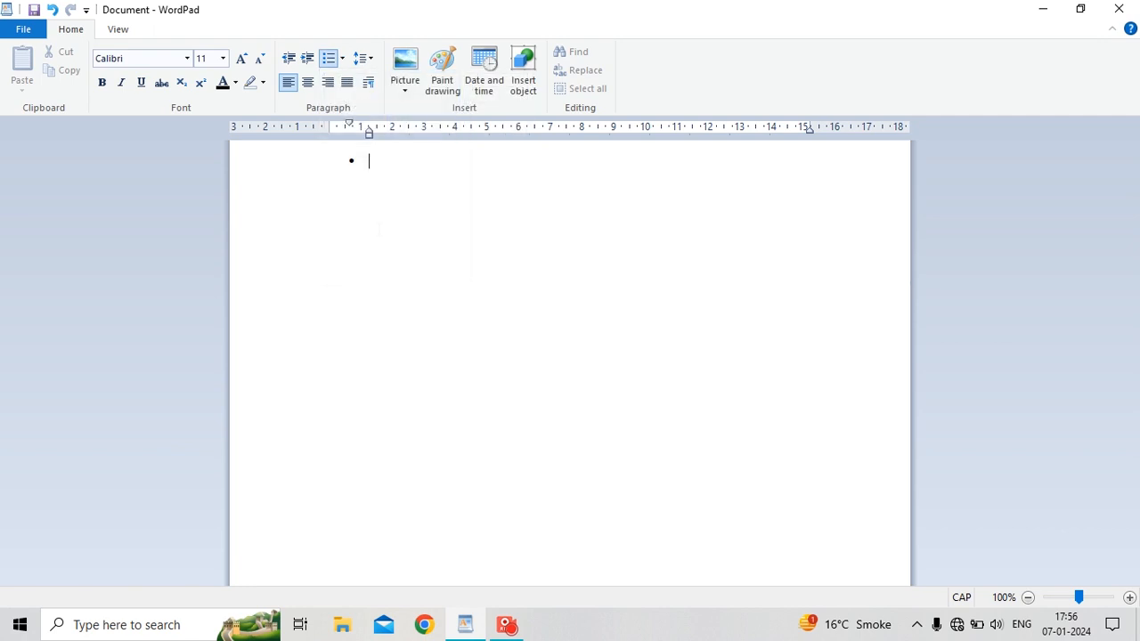
type("BLUE")
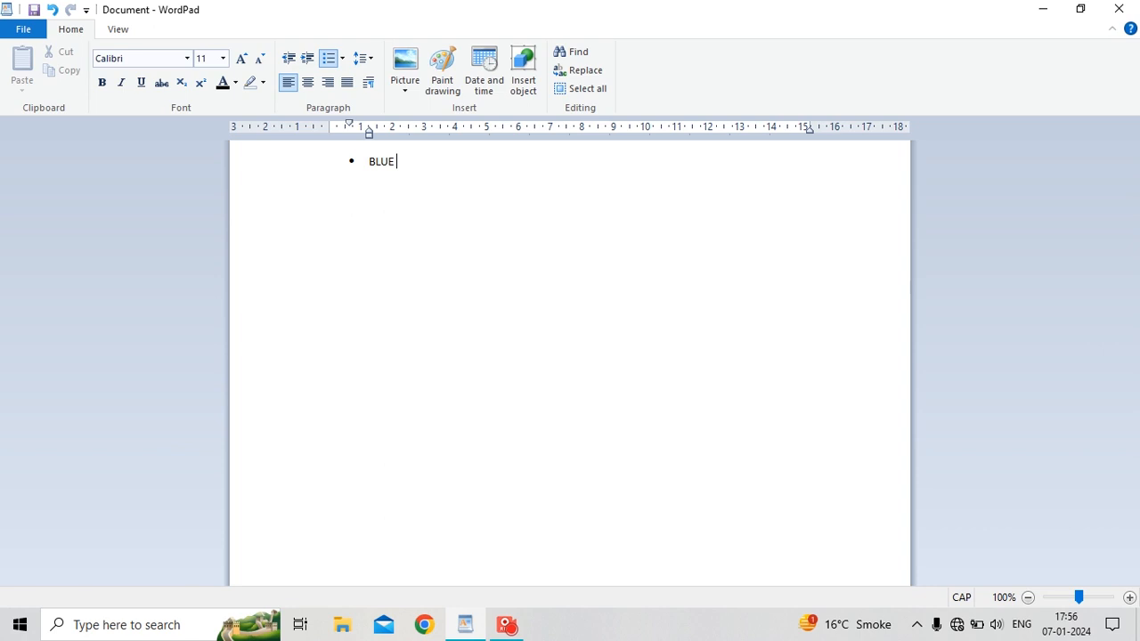
type("ORANOGE")
key("BackSpace")
key("BackSpace")
key("BackSpace")
type("GE ")
type("BLA")
type("CK ")
type("FDXG ")
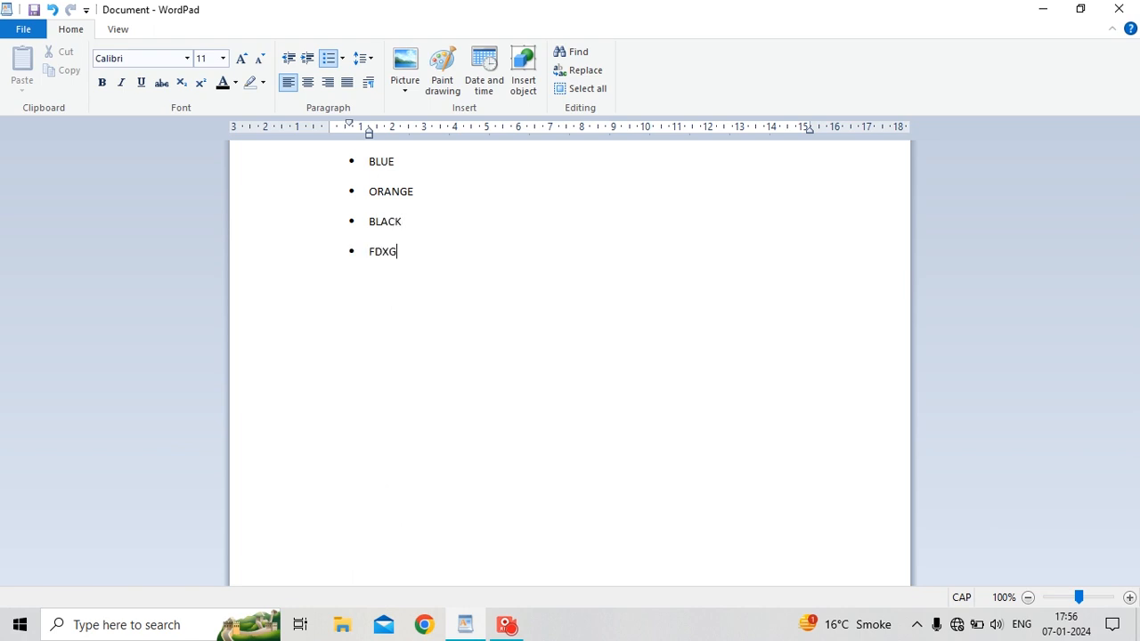
Extend the bulleted list with the items FJG, KJGK, KHKH, B KB, JMJV, BJMB, MB, BJK\ and HBKL.
type("FJG KJGK")
key("Return")
type("KHKH")
key("Return")
type("B KB")
key("Return")
type("JMJV")
key("Return")
type("BJMB")
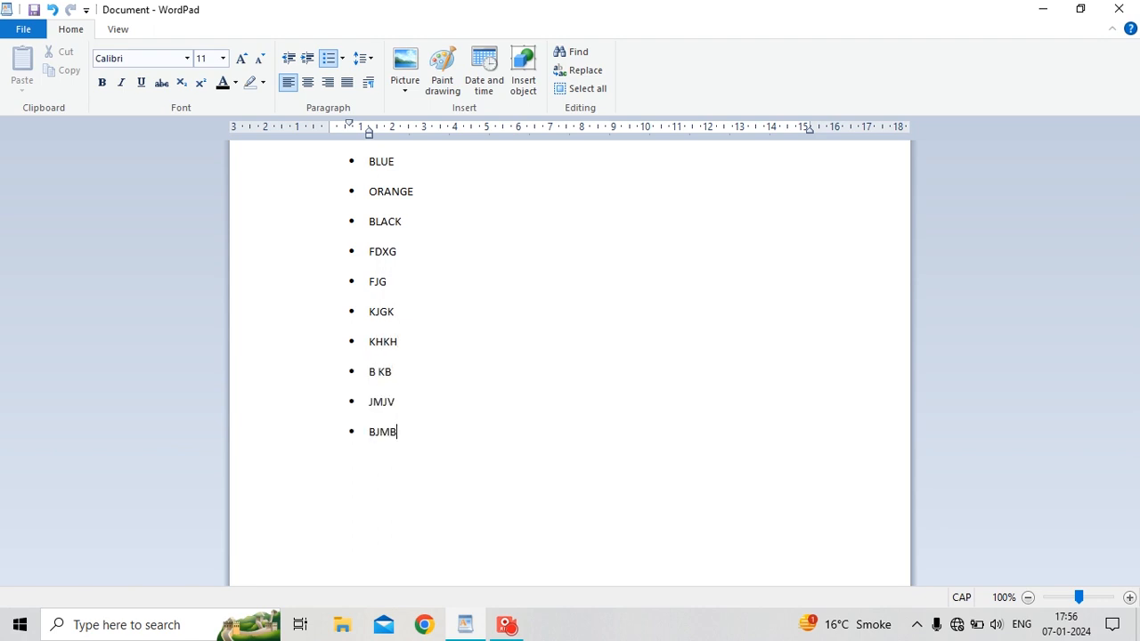
key("Return")
type("MB BJK\\")
key("Return")
type("HBKL")
Look over the available list styles with the whole bulleted list selected, and undo the last edit.
left_click(341, 59)
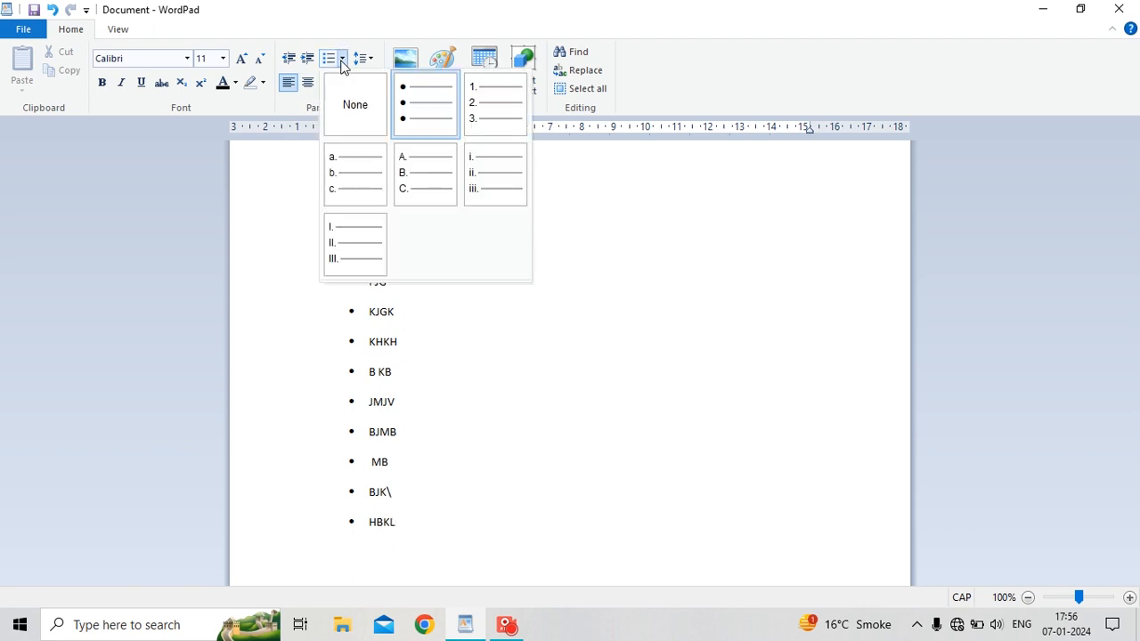
left_click(505, 419)
left_click_drag(330, 166, 382, 595)
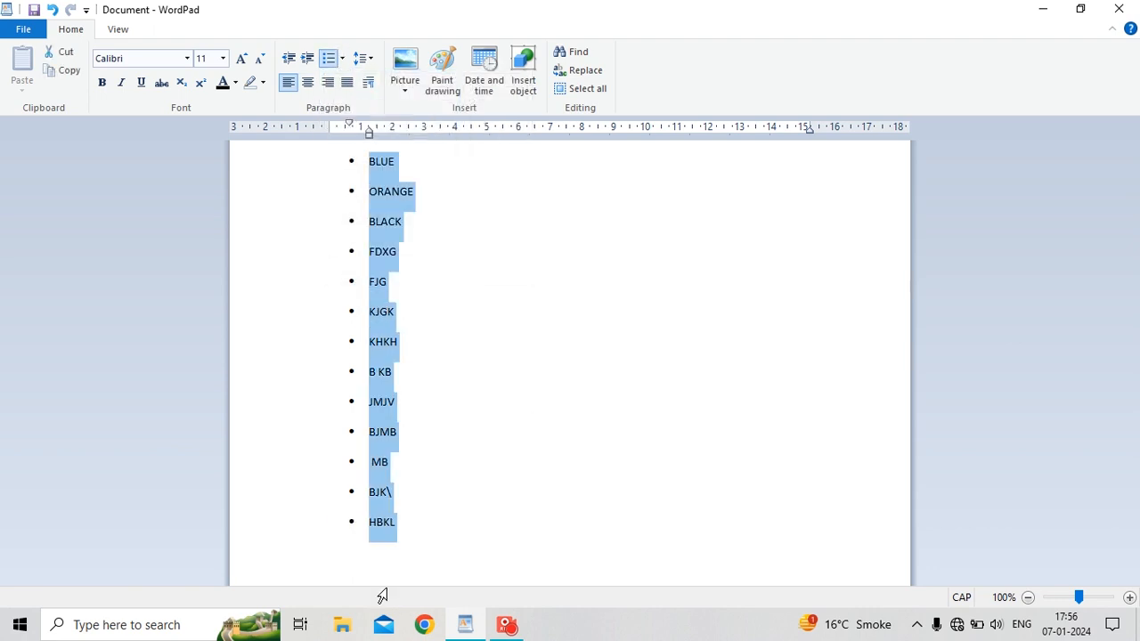
left_click(342, 59)
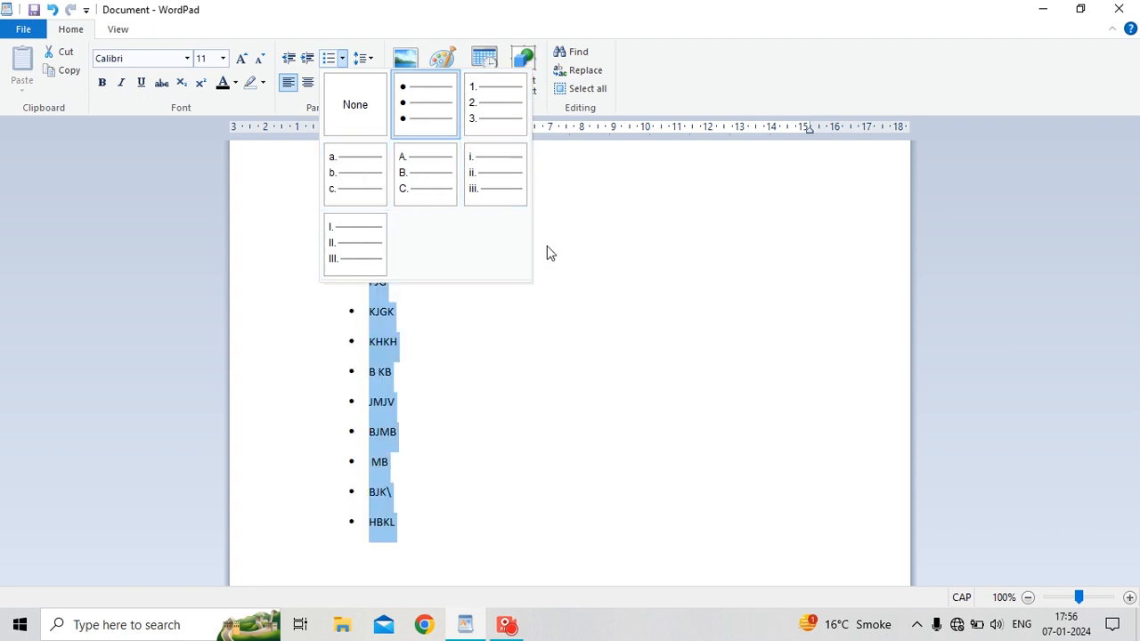
key("Escape")
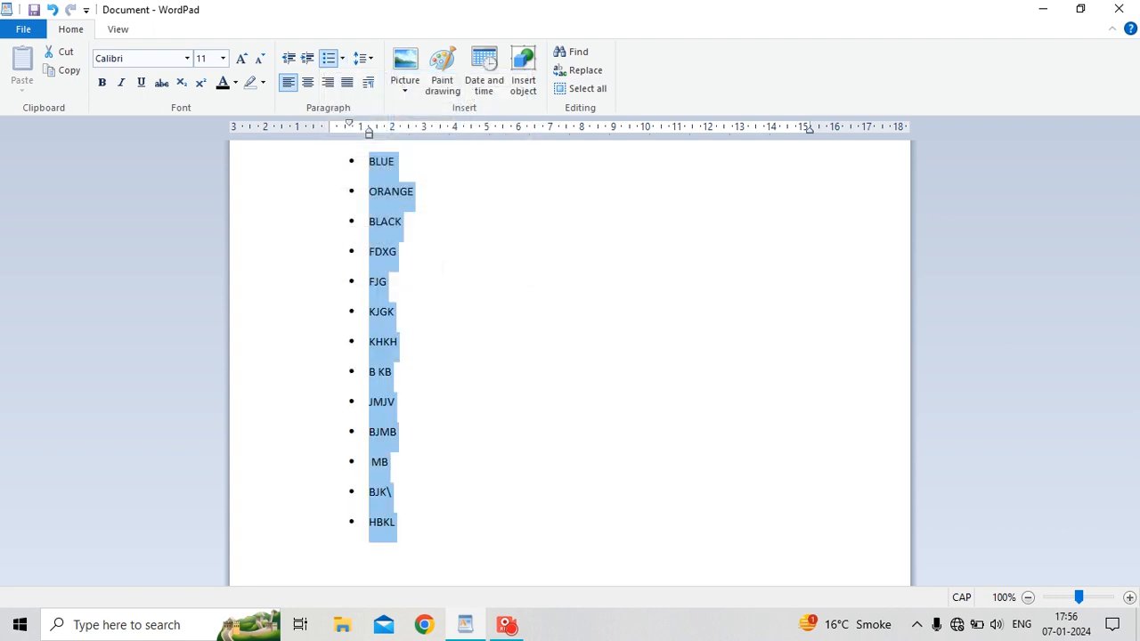
left_click(51, 11)
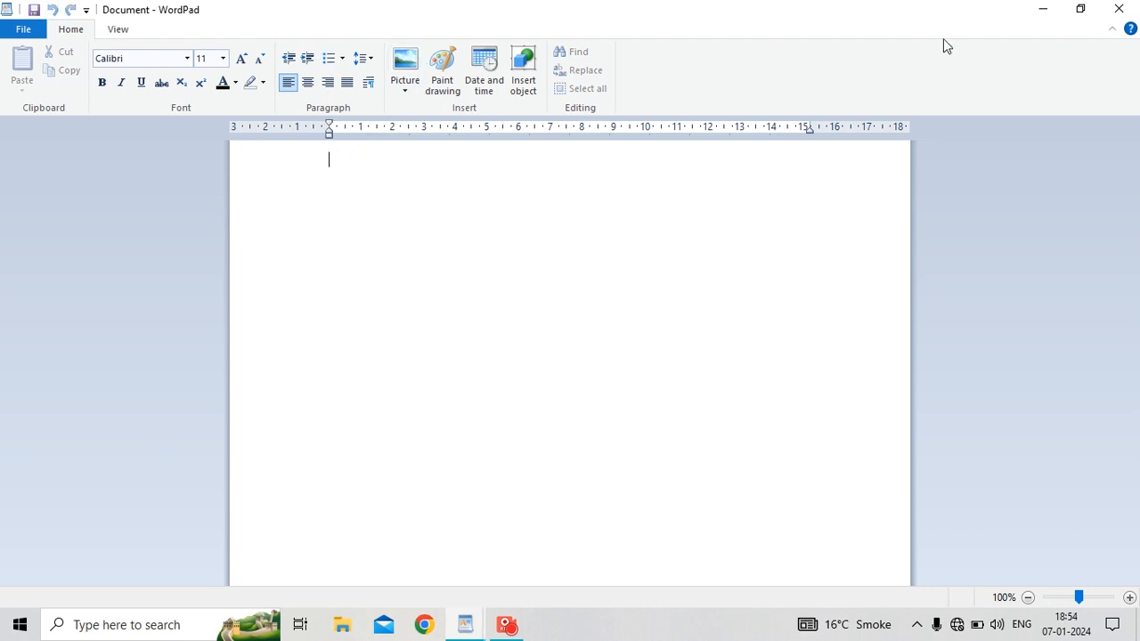
Insert the picture file cup from the Documents folder into the blank document.
left_click(414, 87)
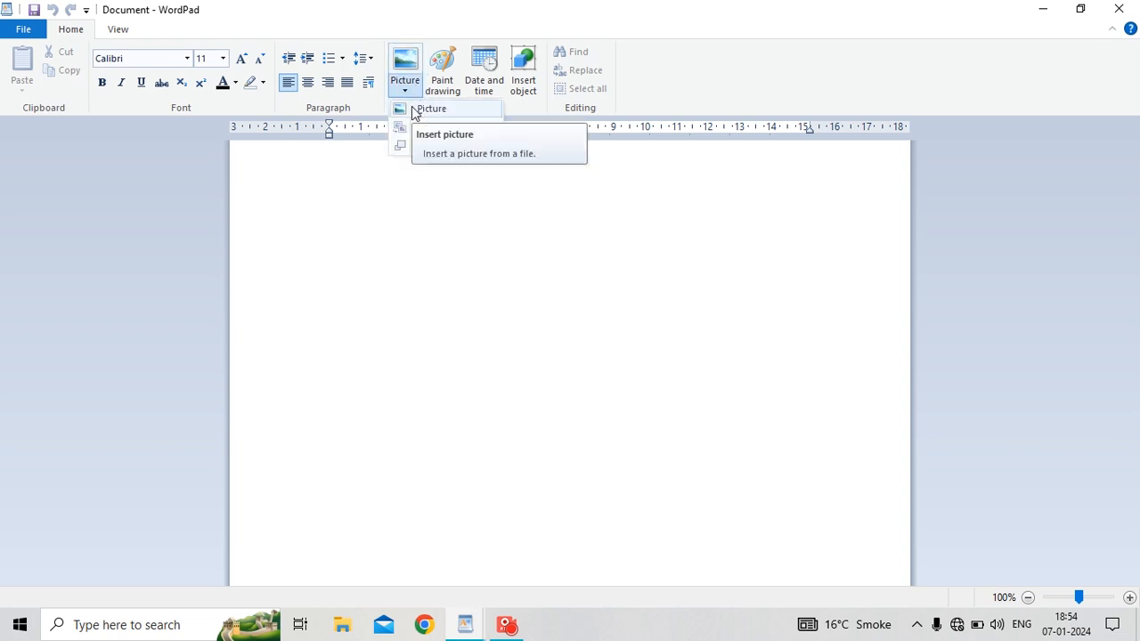
left_click(413, 109)
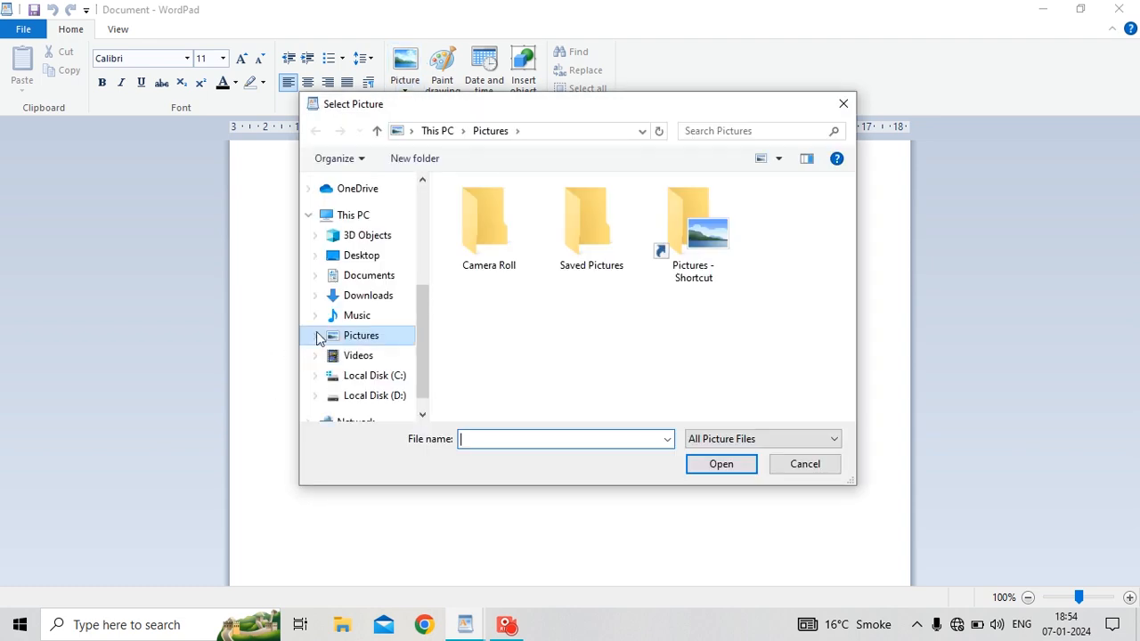
left_click(377, 278)
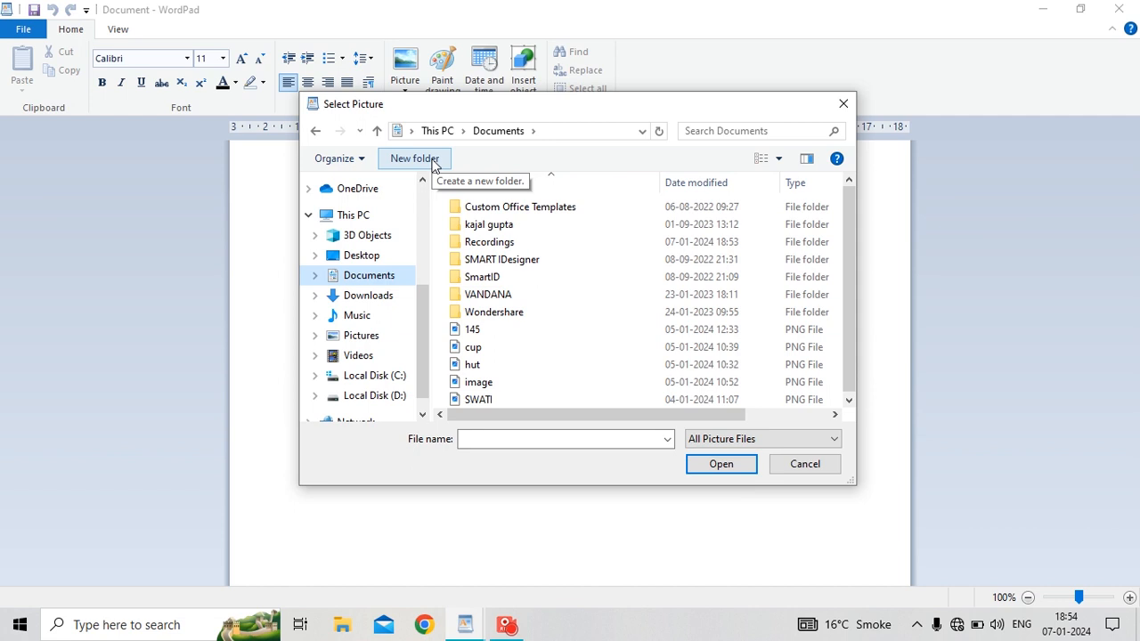
left_click(475, 352)
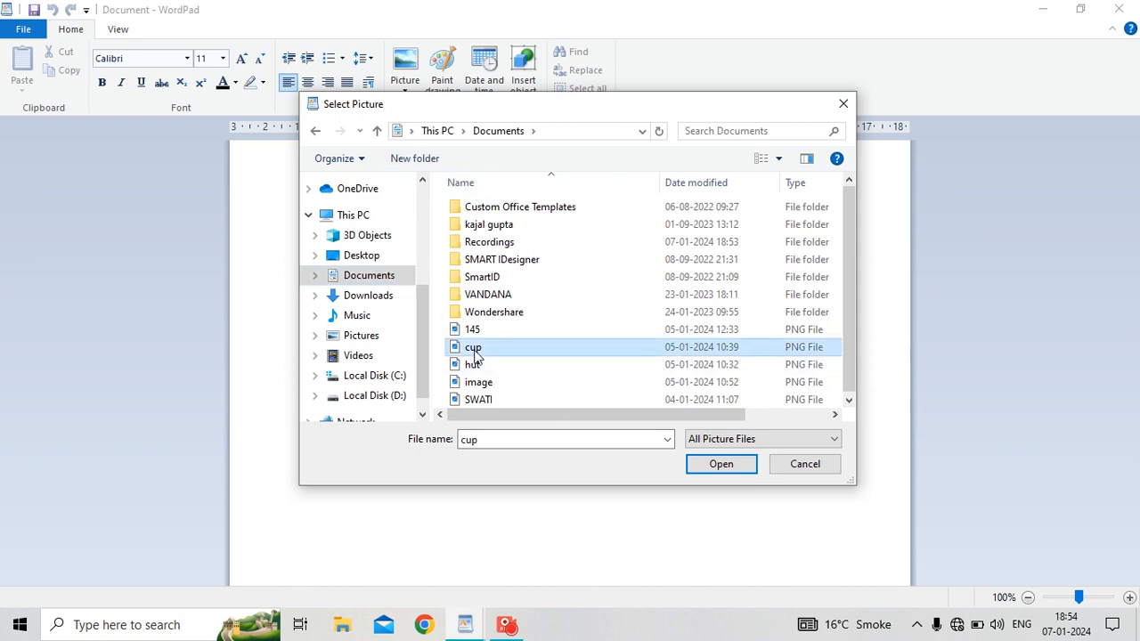
left_click(722, 465)
Narrow the inserted cup picture to about 7 cm wide, keeping its height.
left_click(466, 273)
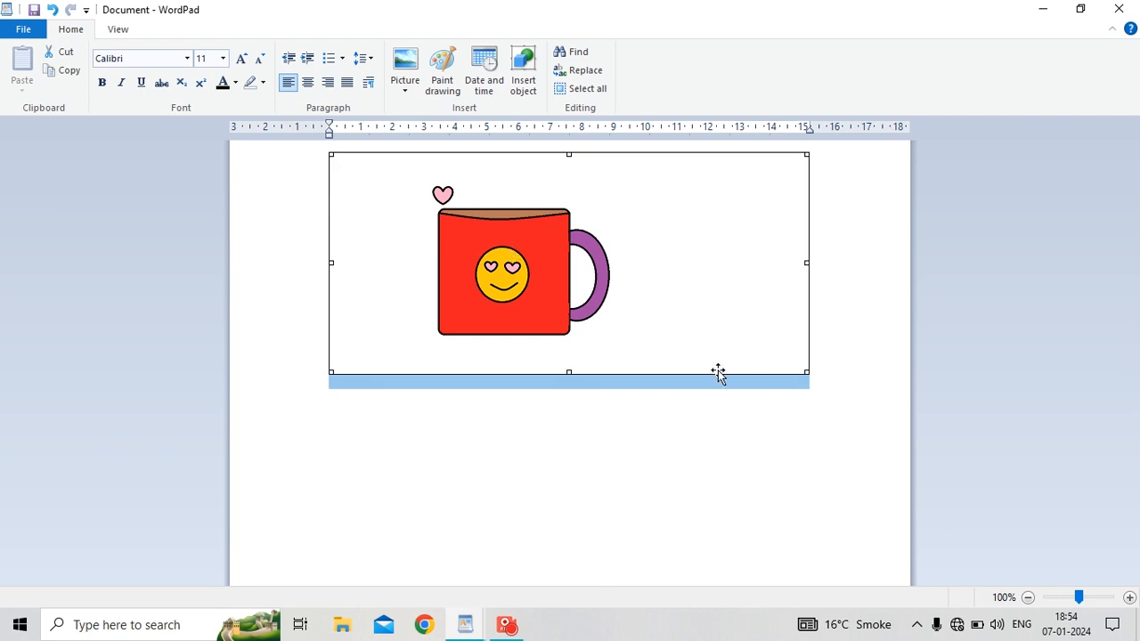
left_click_drag(808, 265, 544, 279)
key("Right")
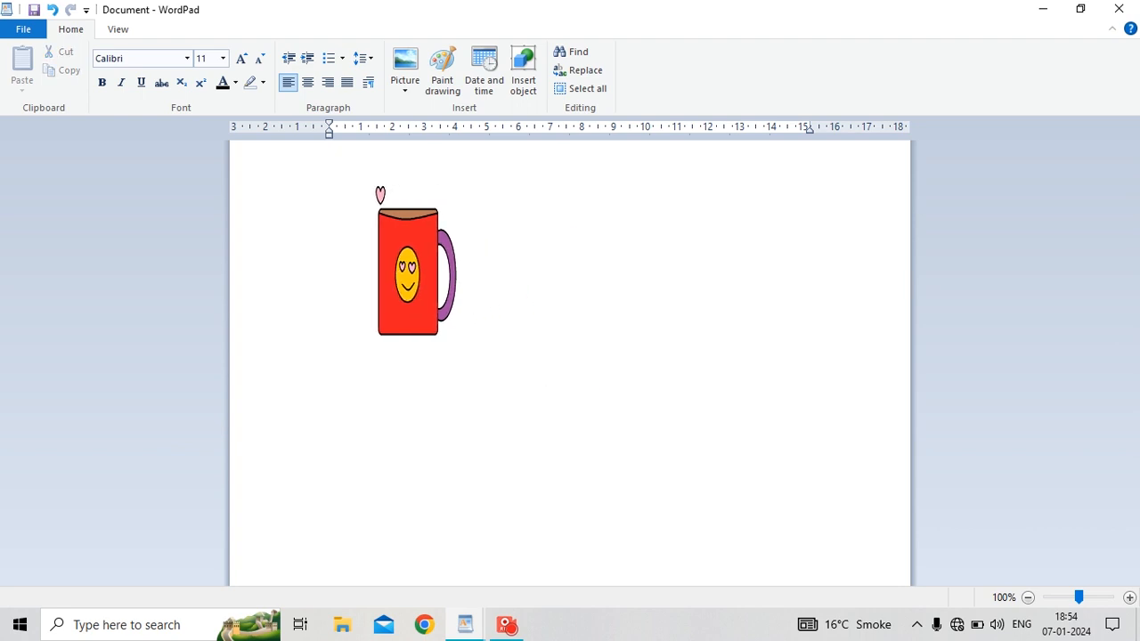
Compare the available picture options with the cup picture deselected and with it selected.
left_click(412, 96)
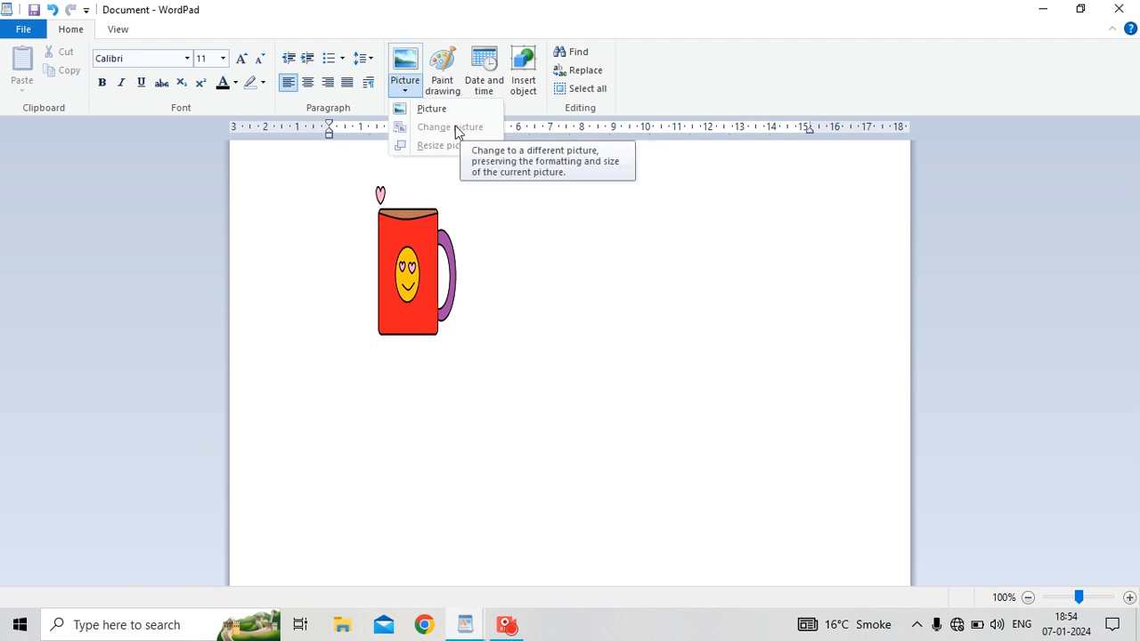
left_click(557, 255)
left_click(387, 256)
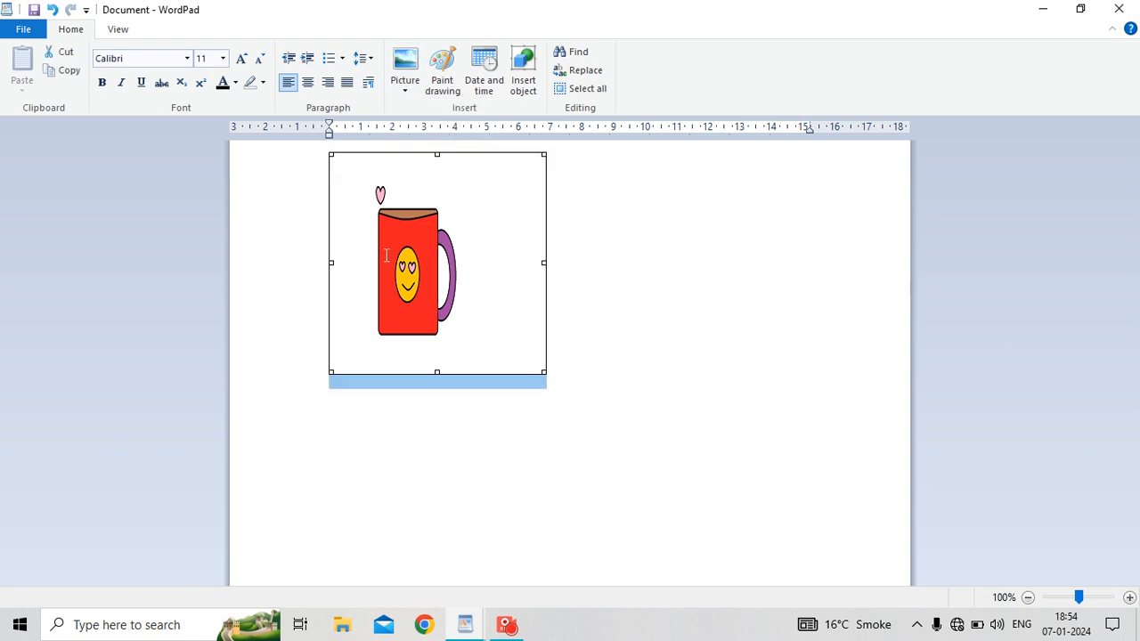
left_click(405, 90)
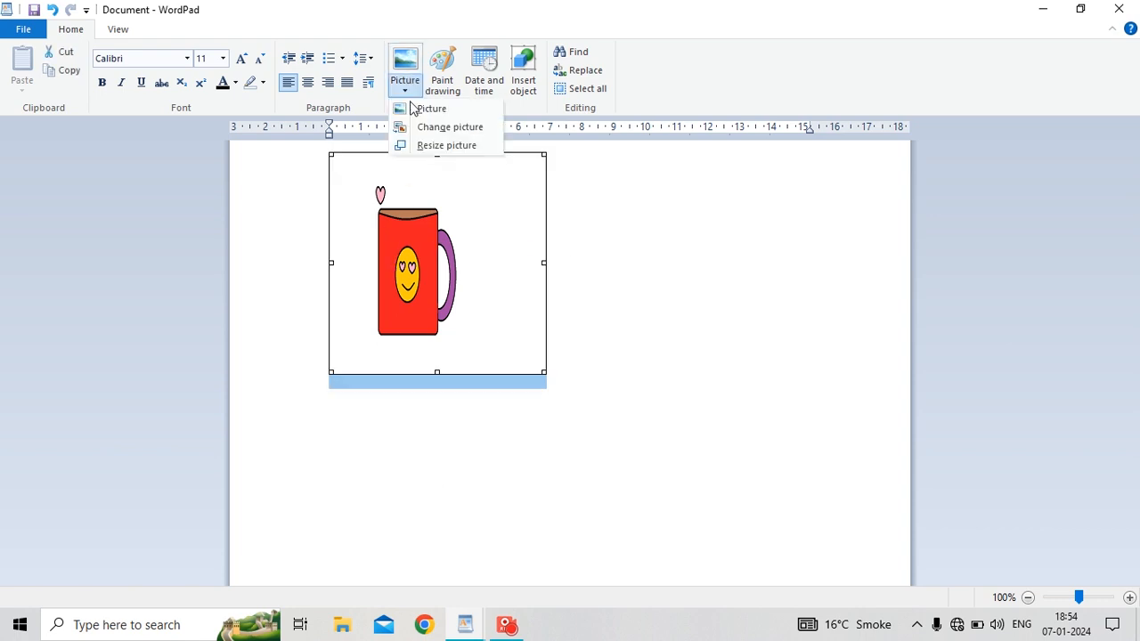
left_click(596, 347)
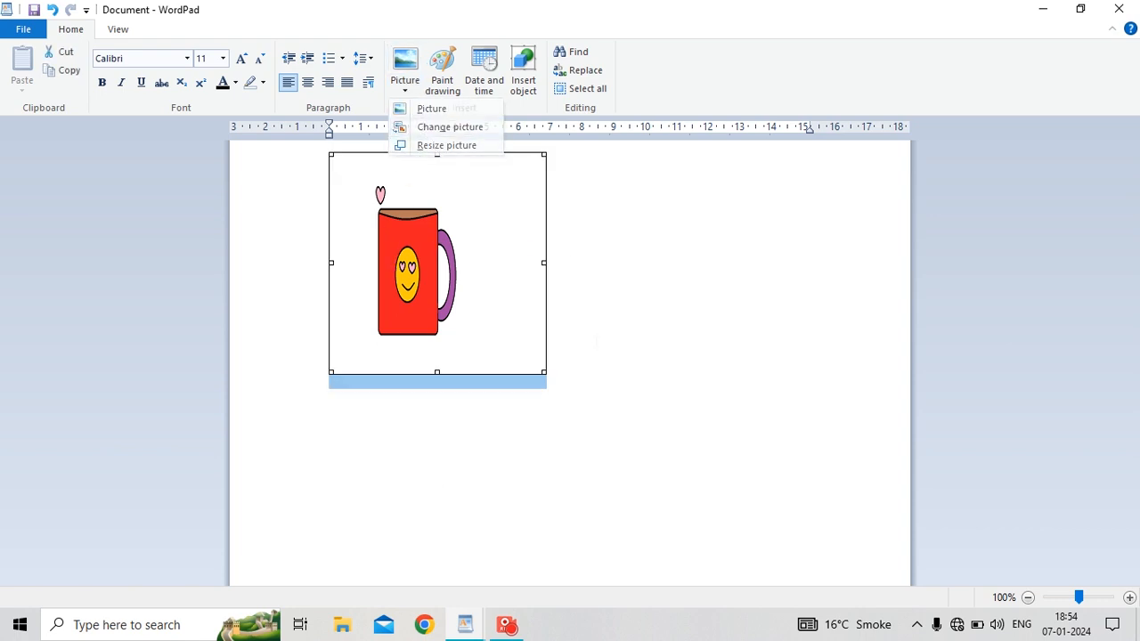
Add the text "this is very beautful cup" directly after the cup picture.
left_click(595, 346)
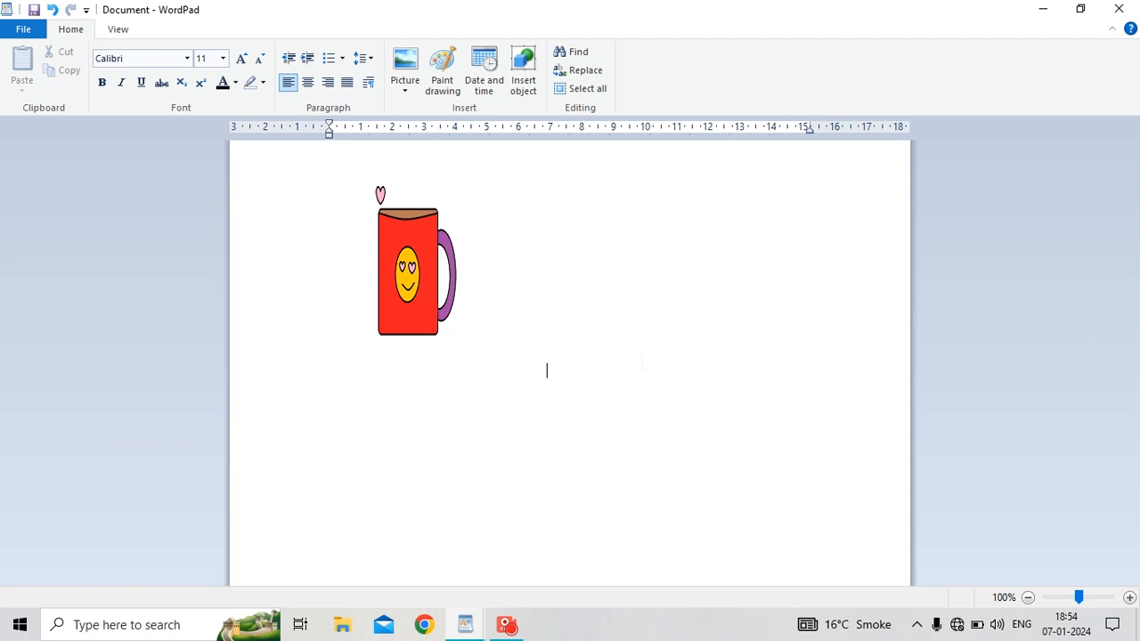
type("this is very beautful cup")
left_click(472, 323)
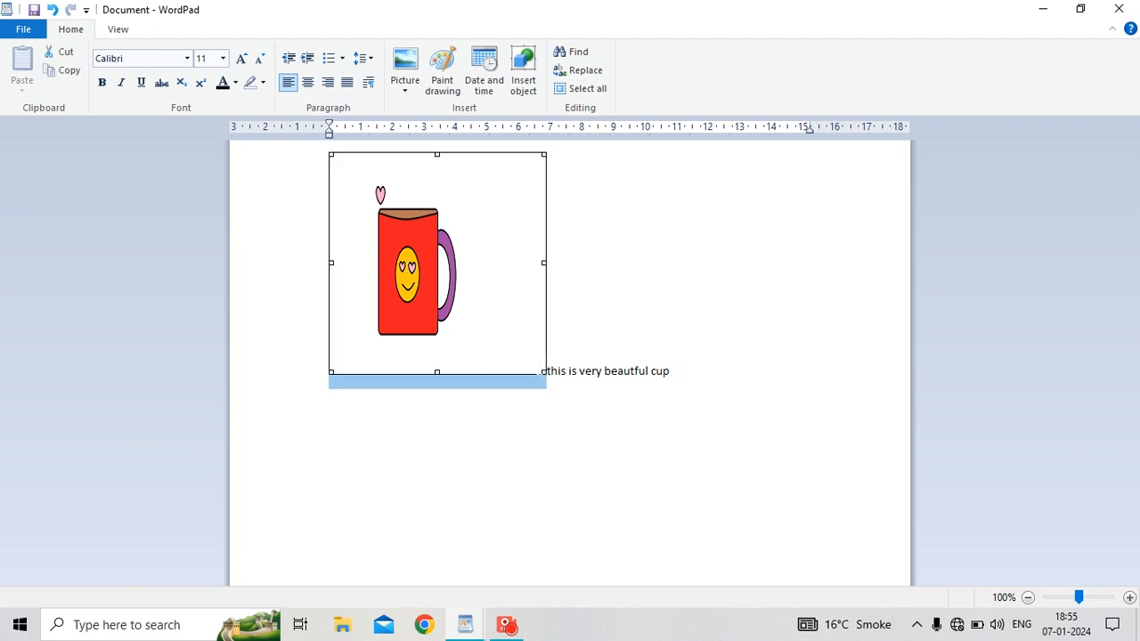
Select only the sentence after the cup picture and set its font to Bodoni MT Black.
left_click(671, 370)
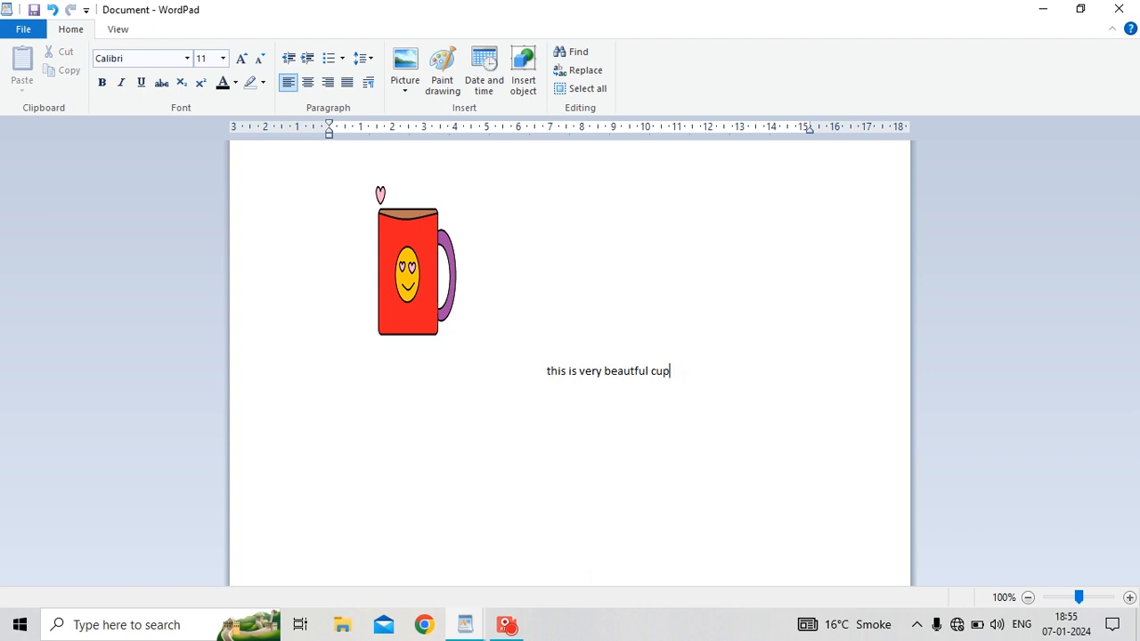
key("shift+Left")
key("shift+Left")
key("shift+Left")
key("shift+Left")
key("shift+Left")
key("shift+Left")
key("shift+Left")
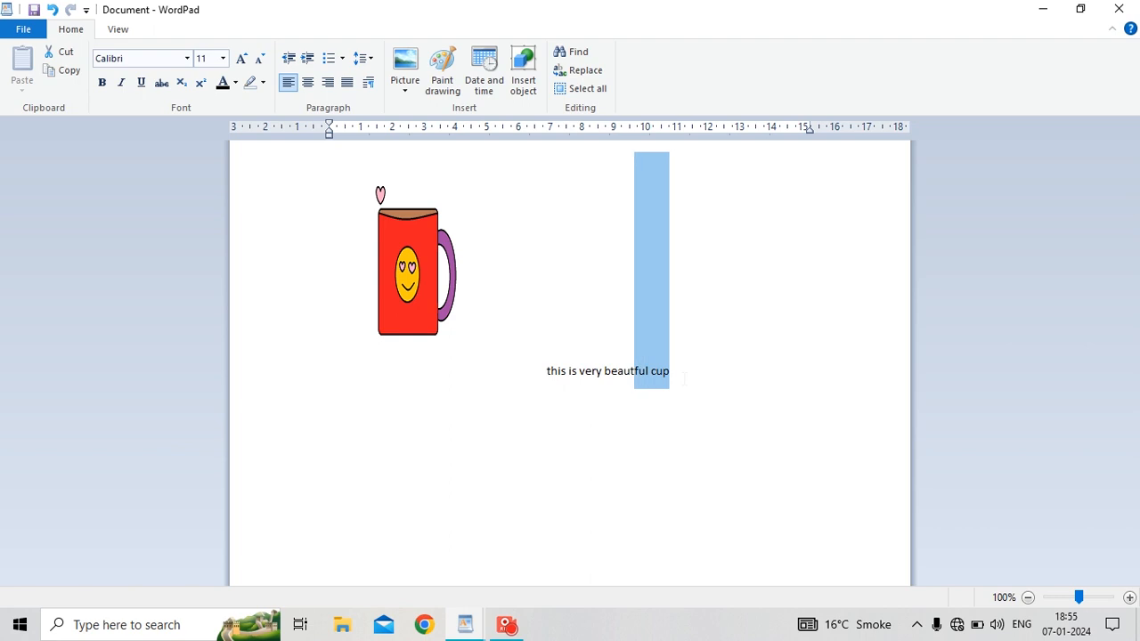
key("shift+Left")
key("shift+Left")
key("shift+Left")
key("shift+Left")
key("shift+Left")
key("shift+Left")
key("shift+Left")
key("shift+Left")
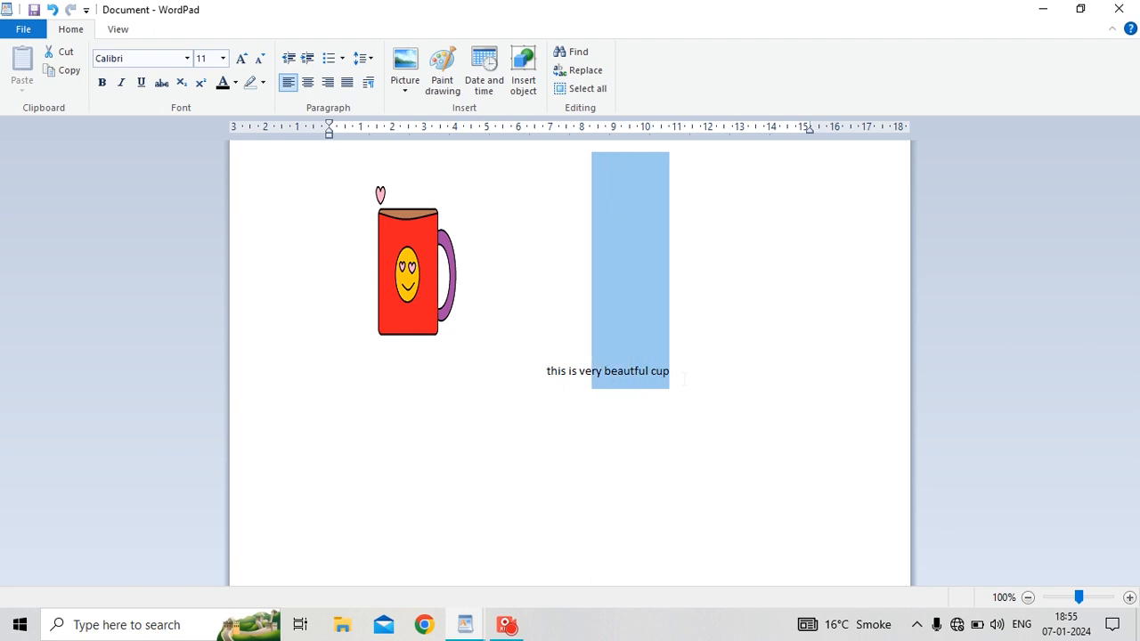
key("shift+Left")
key("shift+Left")
key("shift+Left")
key("shift+Left")
key("shift+Left")
key("shift+Left")
key("shift+Left")
key("shift+Left")
key("shift+Left")
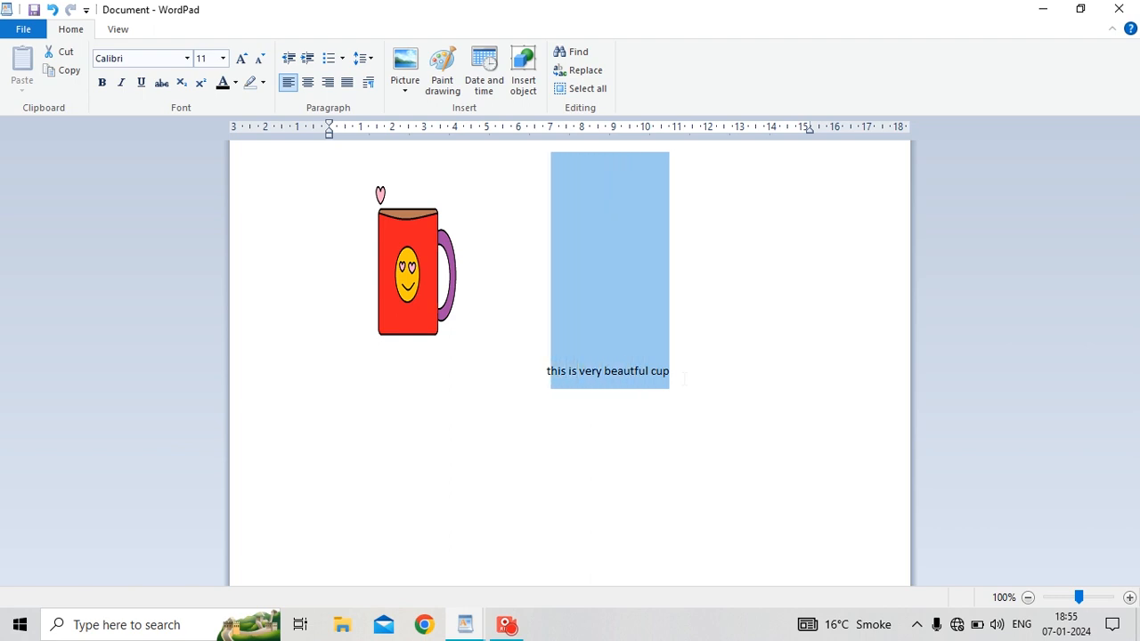
key("shift+Left")
key("shift+Left")
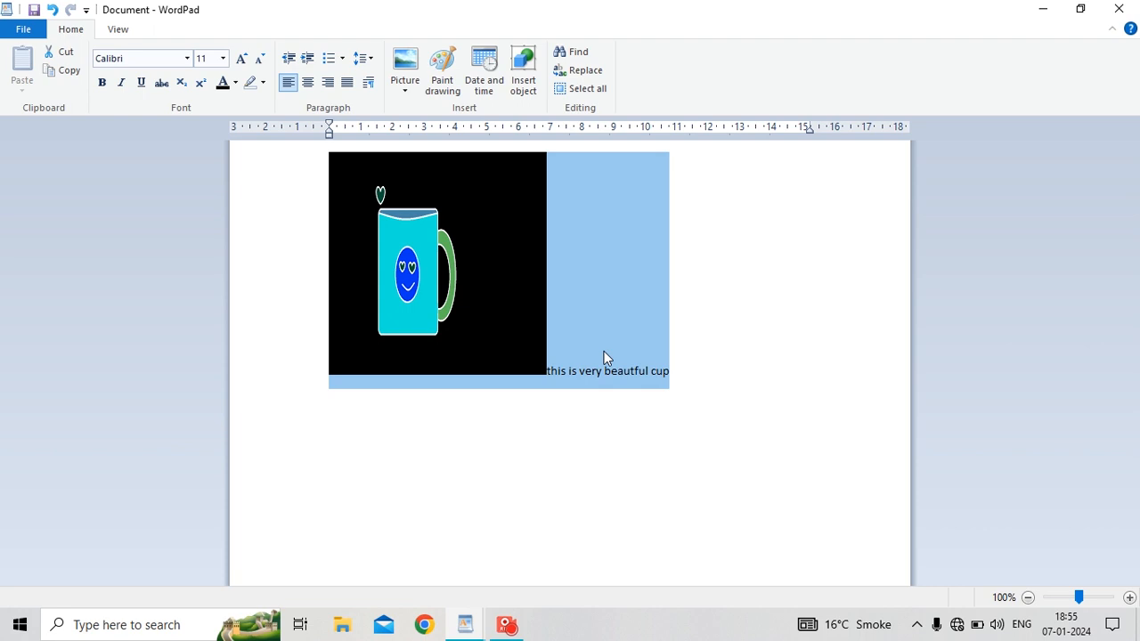
key("shift+Right")
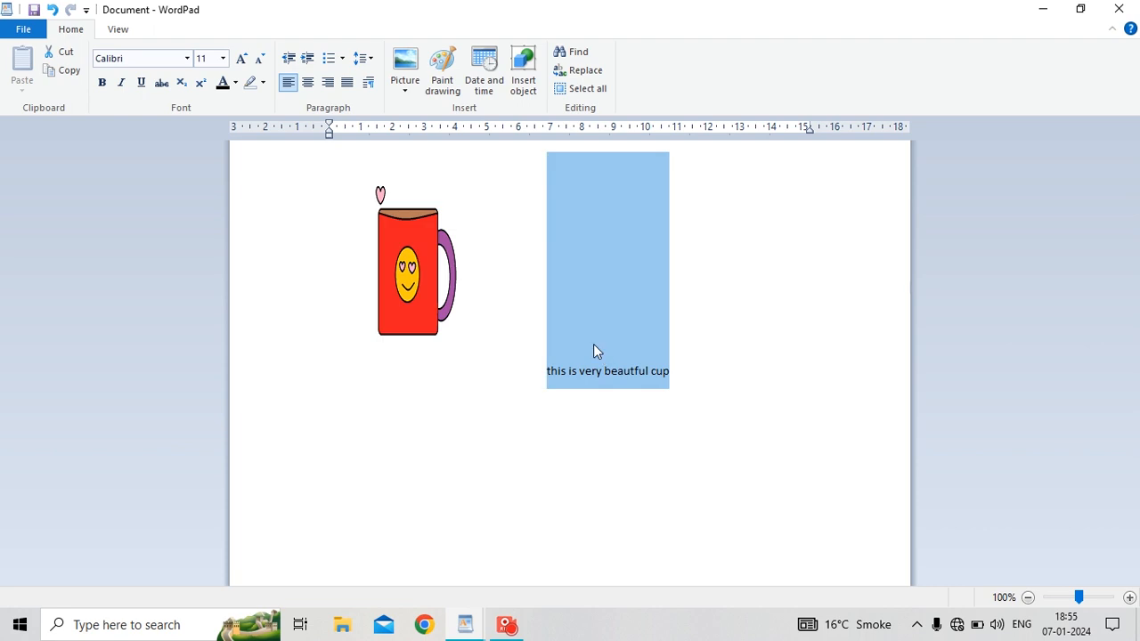
left_click(187, 58)
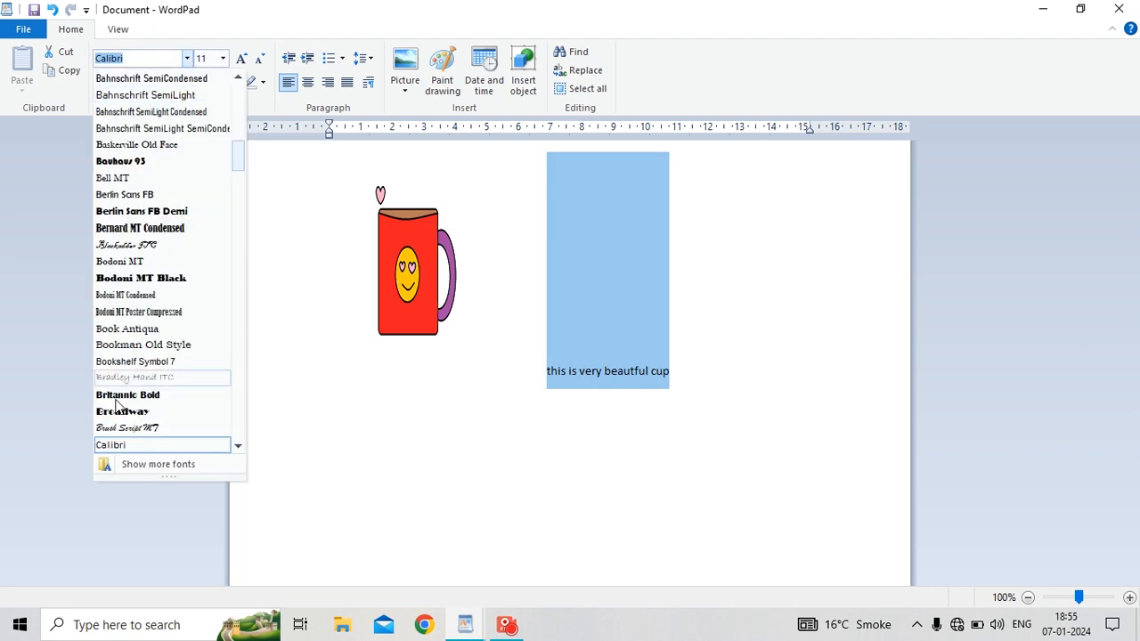
left_click(159, 280)
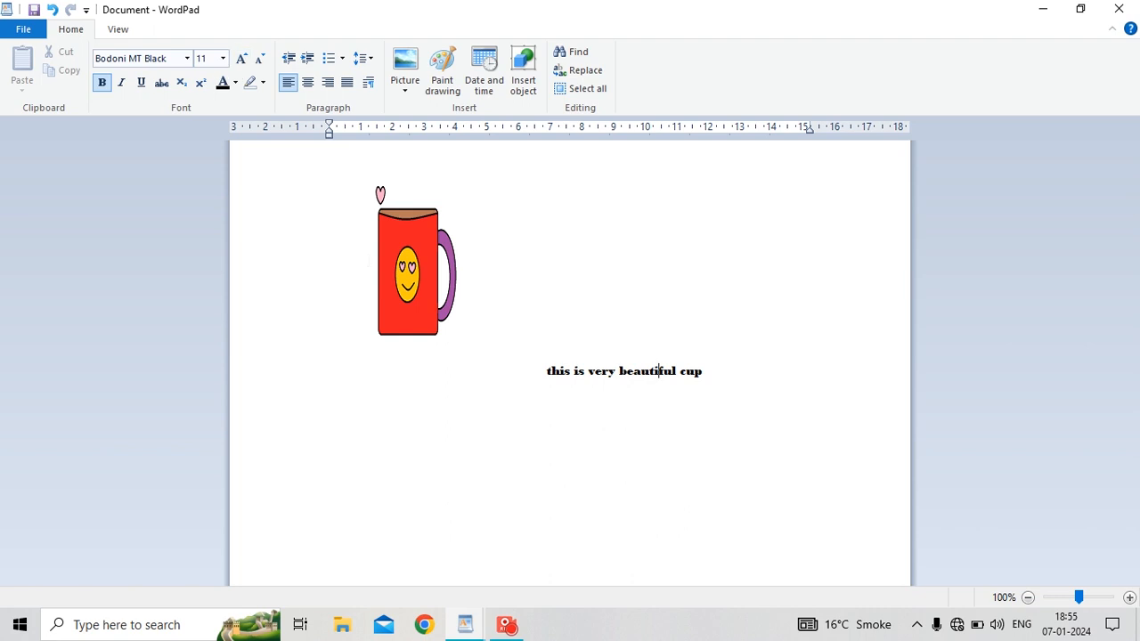
Set the font size of the sentence "this is very beautiful cup" to 36.
key("ctrl+a")
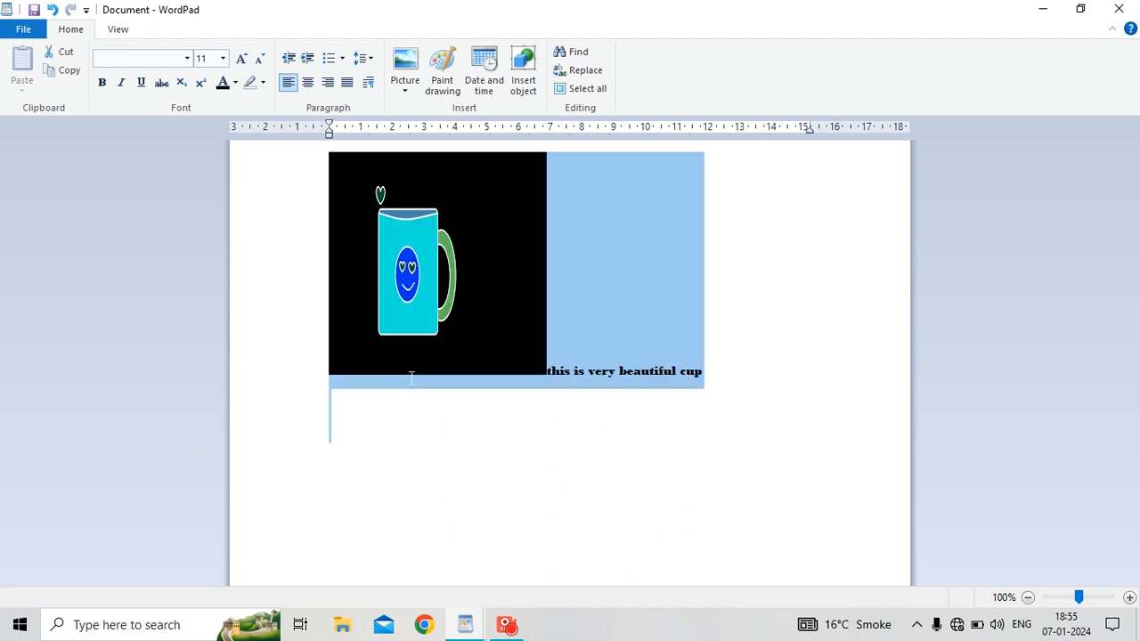
left_click(478, 447)
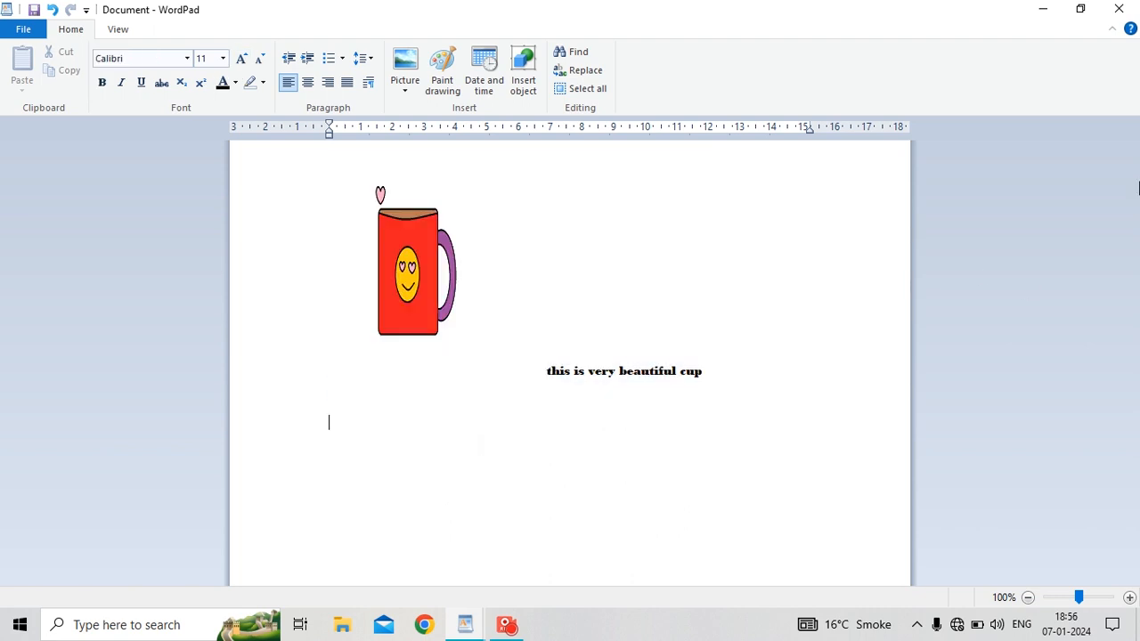
left_click_drag(703, 372, 565, 378)
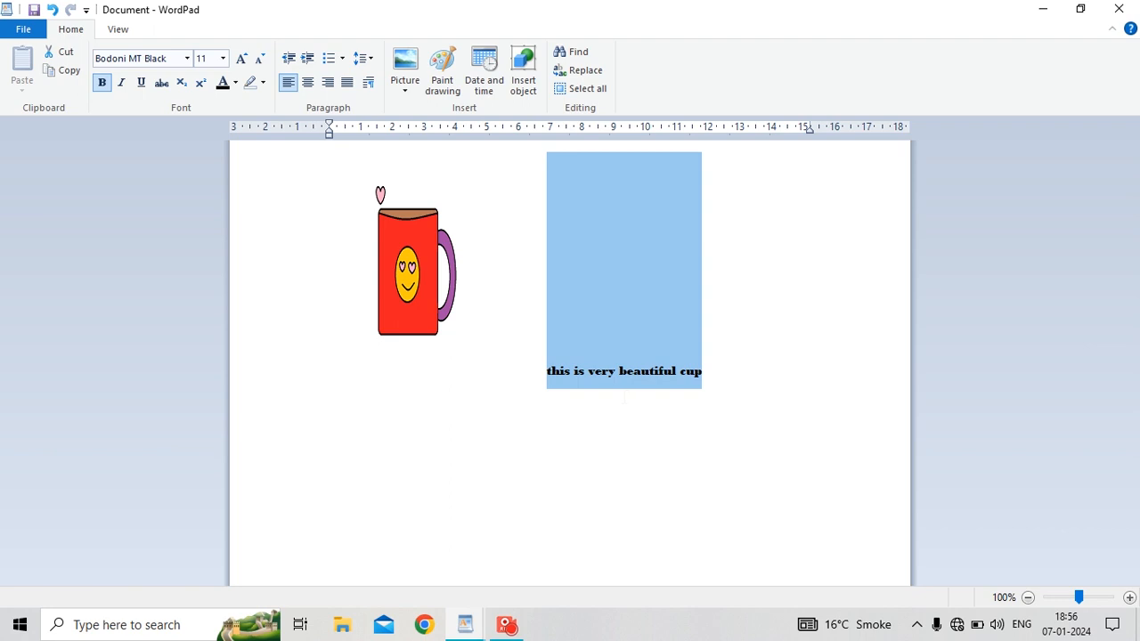
left_click(223, 58)
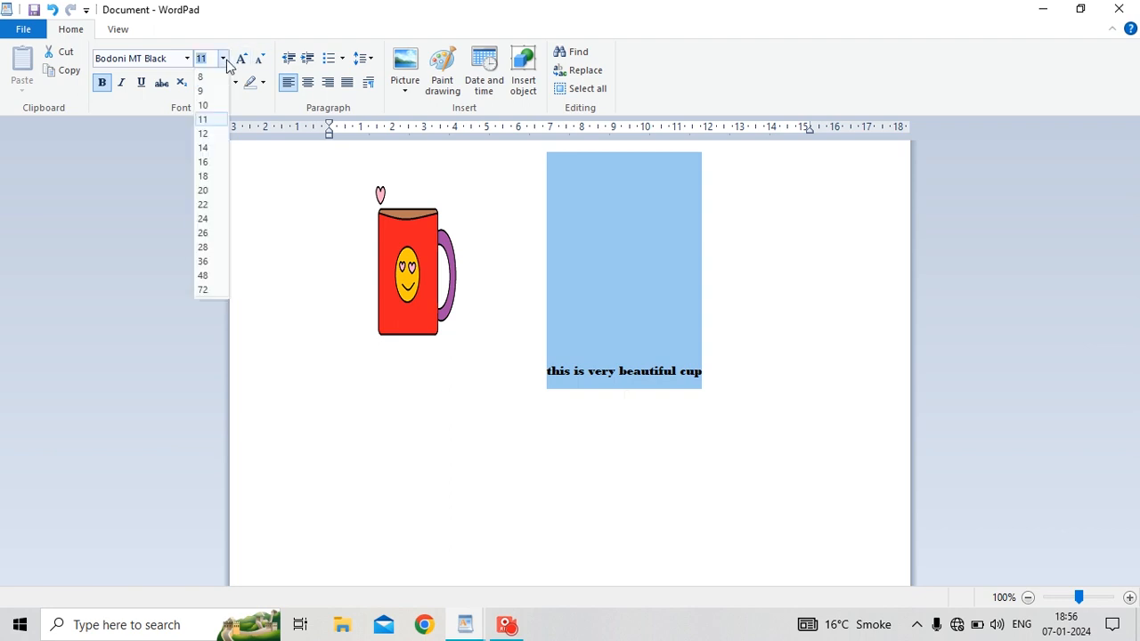
left_click(203, 262)
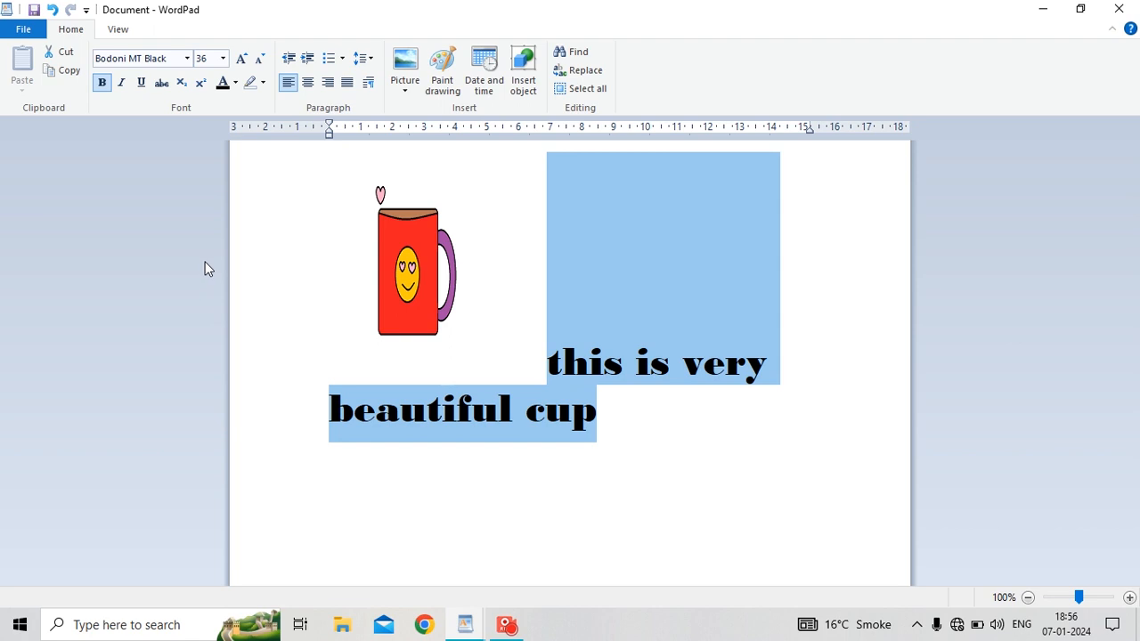
Replace the cup picture with the "hut" PNG file from the Documents folder.
left_click(479, 242)
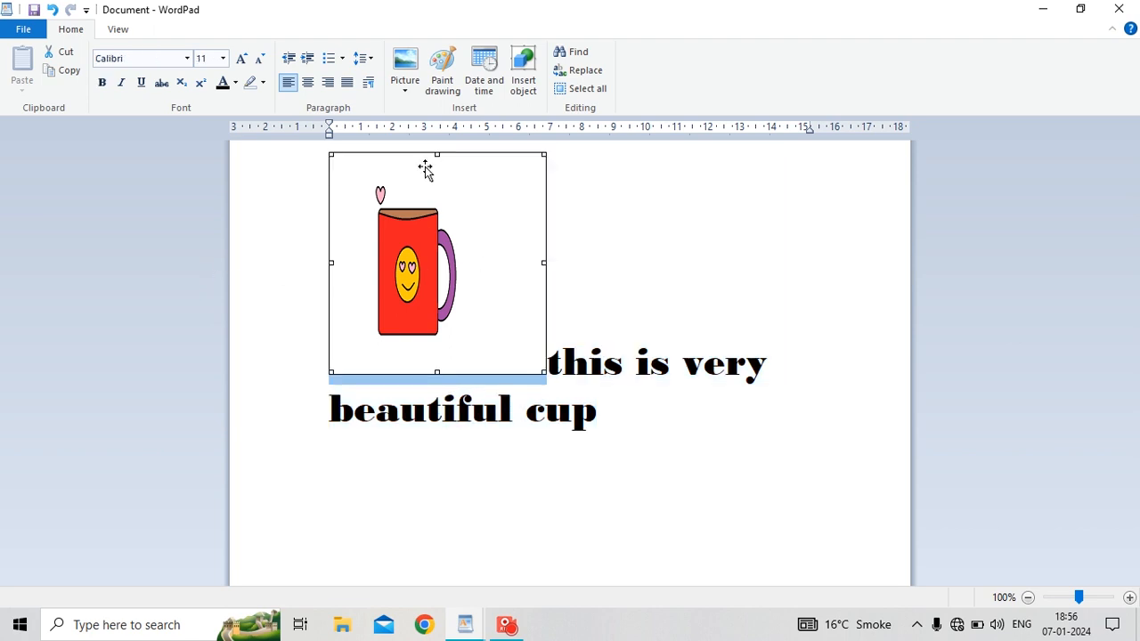
left_click(407, 94)
left_click(350, 287)
left_click(407, 93)
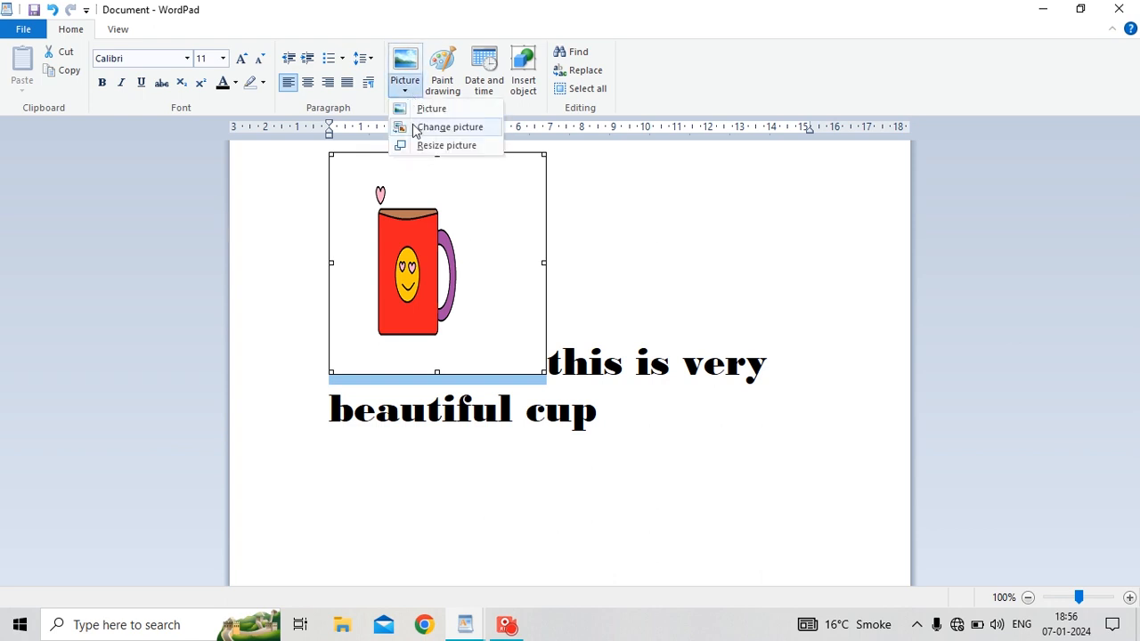
left_click(415, 130)
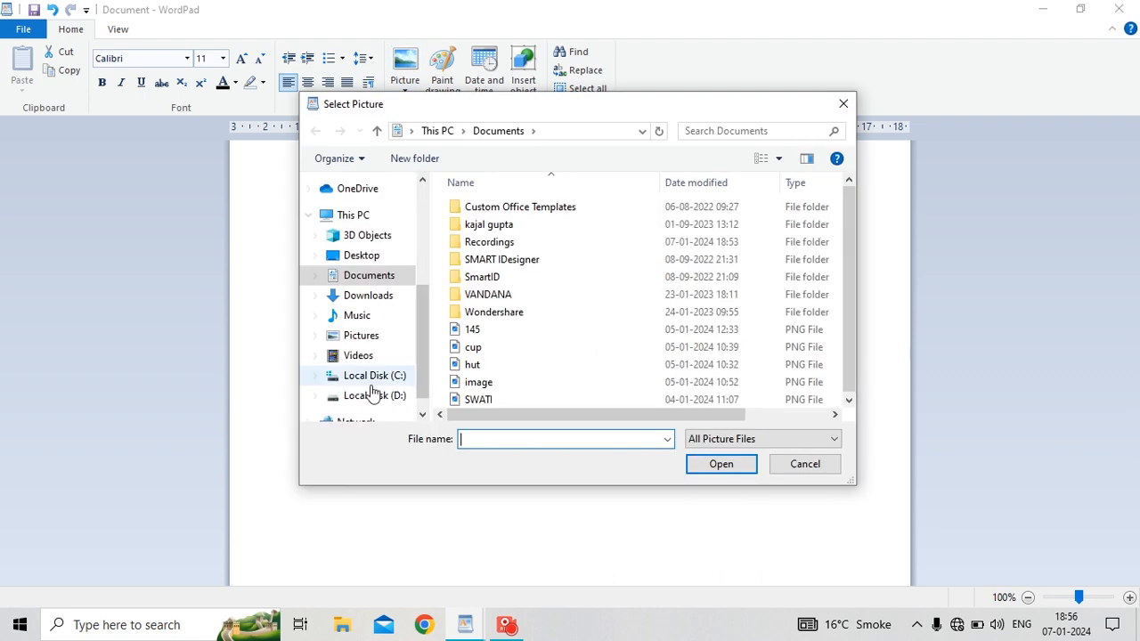
left_click(488, 367)
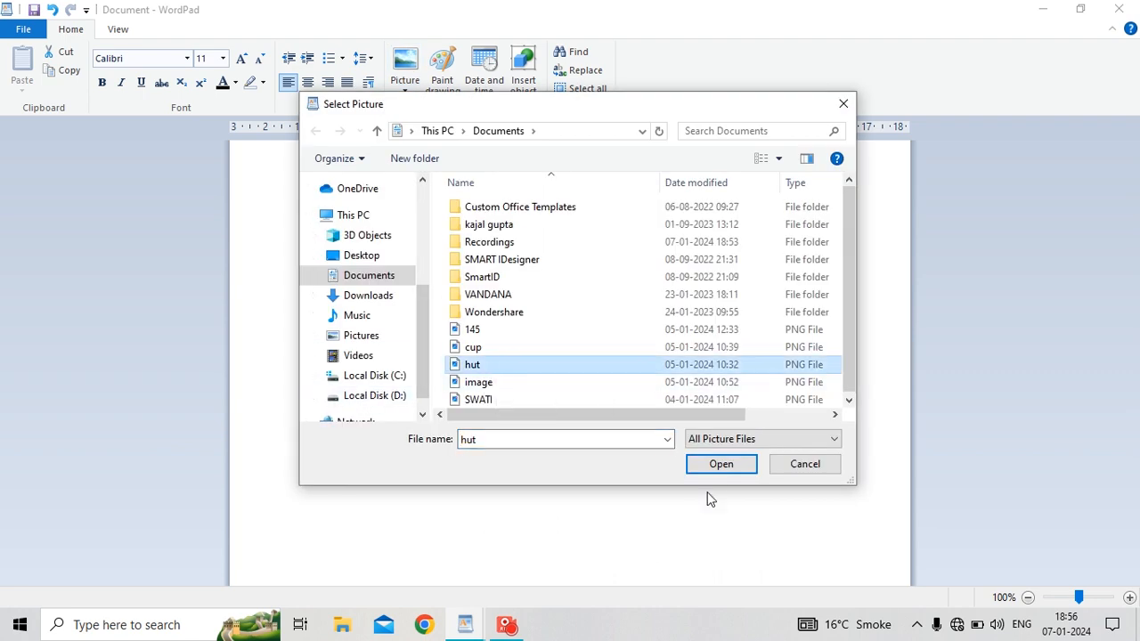
left_click(719, 465)
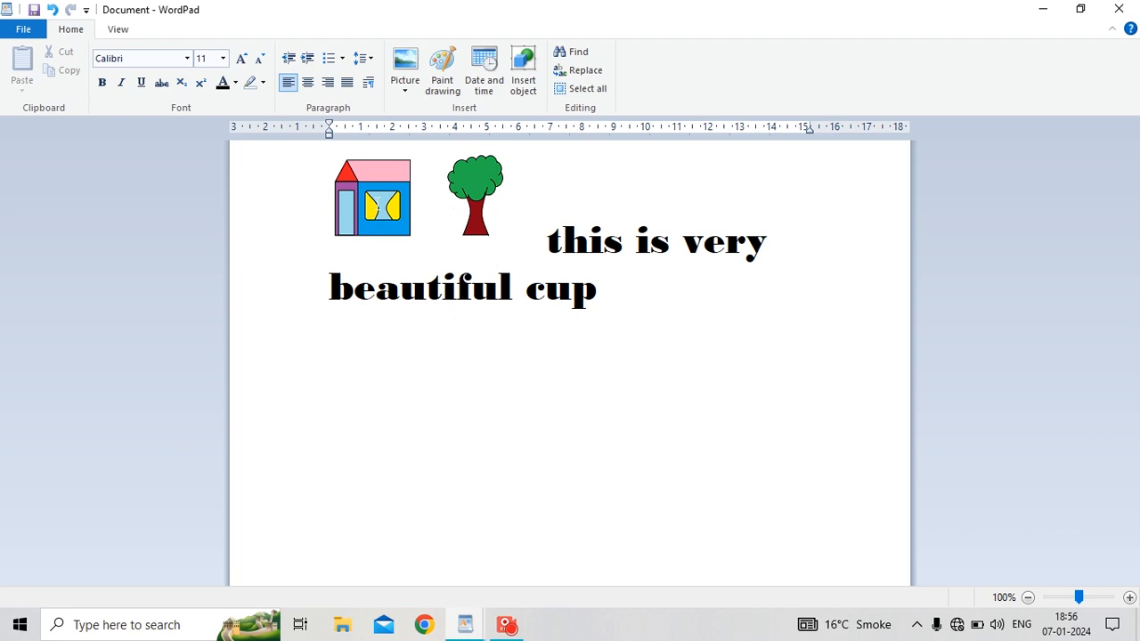
Enlarge the hut and tree picture to nearly the full text width, keeping its aspect ratio locked.
left_click(400, 160)
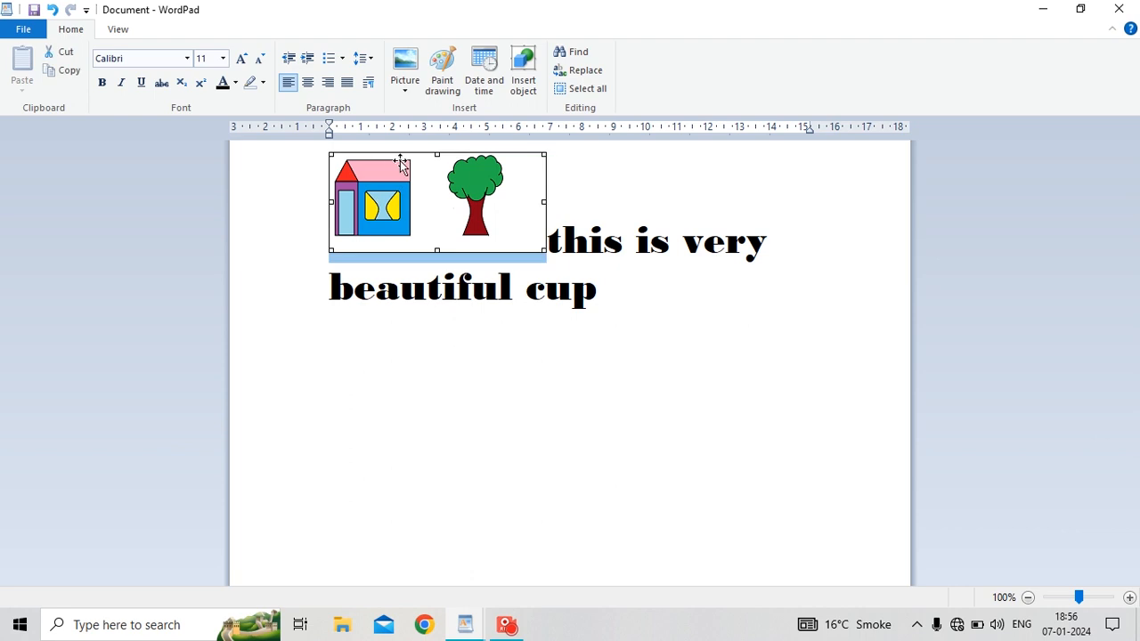
left_click(406, 86)
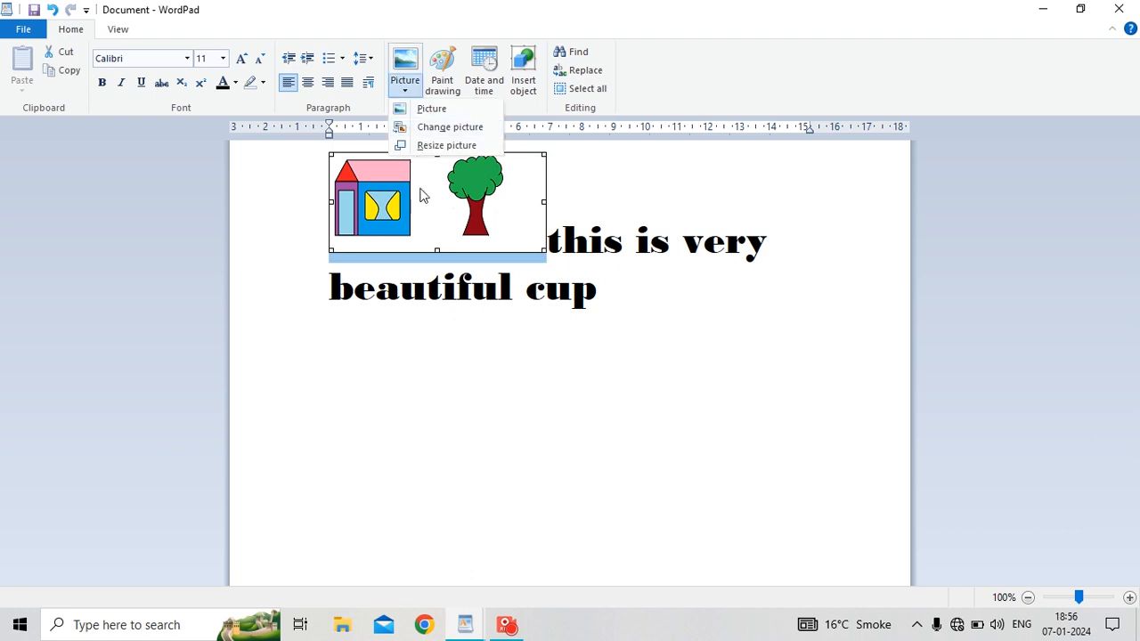
left_click(448, 148)
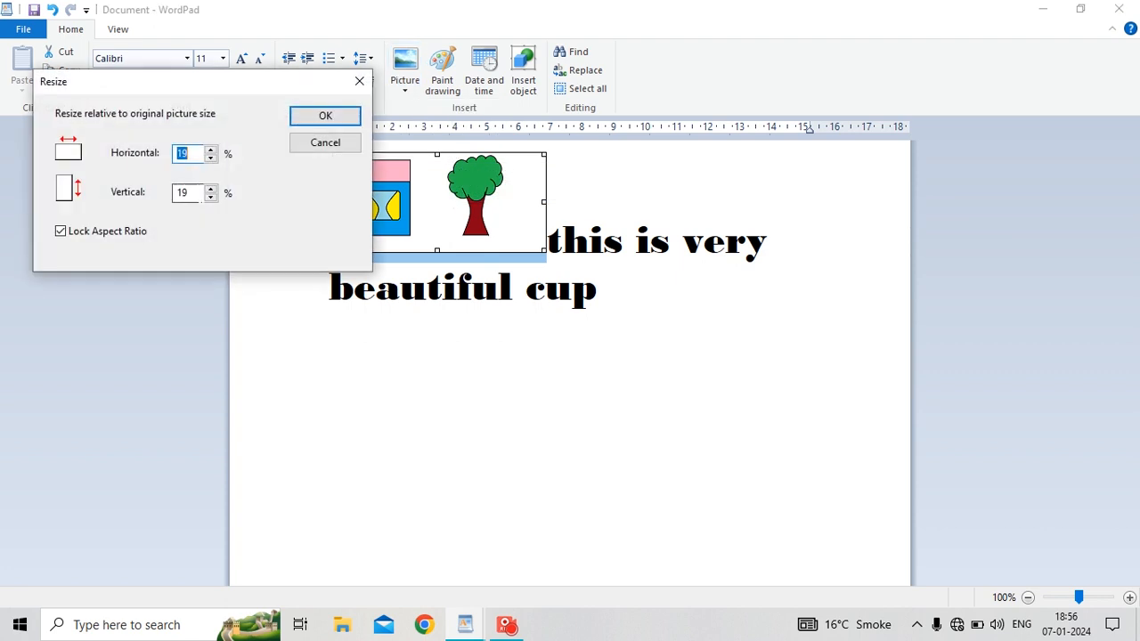
key("Down")
key("Down")
left_click(212, 159)
left_click(211, 159)
left_click(212, 159)
left_click(211, 159)
left_click(212, 159)
left_click(212, 160)
left_click(212, 160)
left_click(212, 159)
left_click(212, 155)
left_click(212, 155)
left_click(212, 155)
left_click(212, 155)
left_click(212, 155)
left_click(212, 155)
left_click(212, 155)
left_click(212, 155)
left_click(212, 155)
left_click(212, 155)
left_click(212, 155)
left_click(212, 155)
left_click(212, 155)
left_click(212, 155)
left_click(212, 155)
left_click(212, 155)
left_click(212, 155)
left_click(212, 155)
left_click(212, 155)
left_click(212, 155)
left_click(212, 155)
left_click(212, 154)
left_click(212, 155)
left_click(212, 155)
left_click(212, 155)
left_click(212, 155)
left_click(212, 155)
left_click(212, 155)
left_click(212, 155)
left_click(212, 155)
left_click(212, 155)
left_click(212, 155)
left_click(212, 155)
left_click(212, 155)
left_click(308, 114)
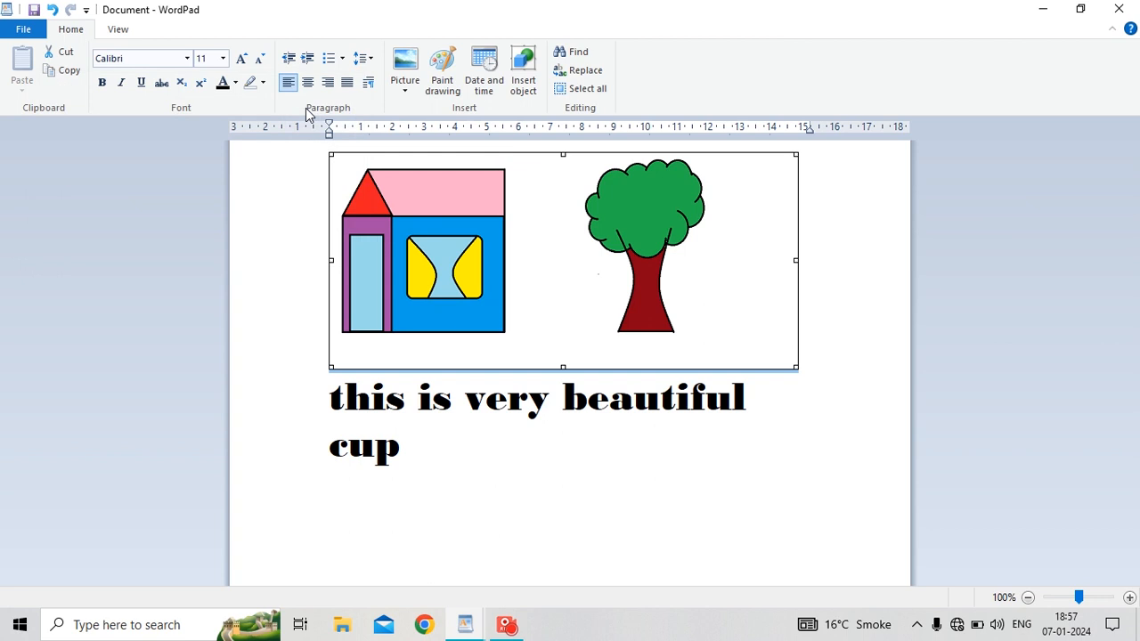
Insert a Paint drawing in place of the selected hut picture and draw a heart of about 155 × 156 px on its canvas.
left_click(456, 93)
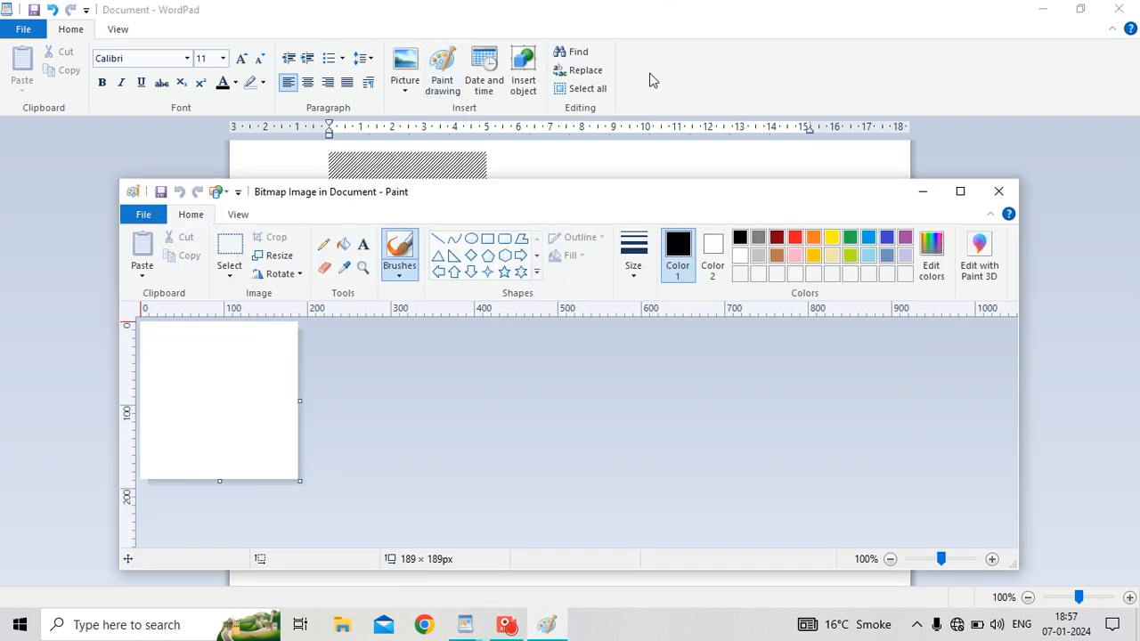
left_click(536, 271)
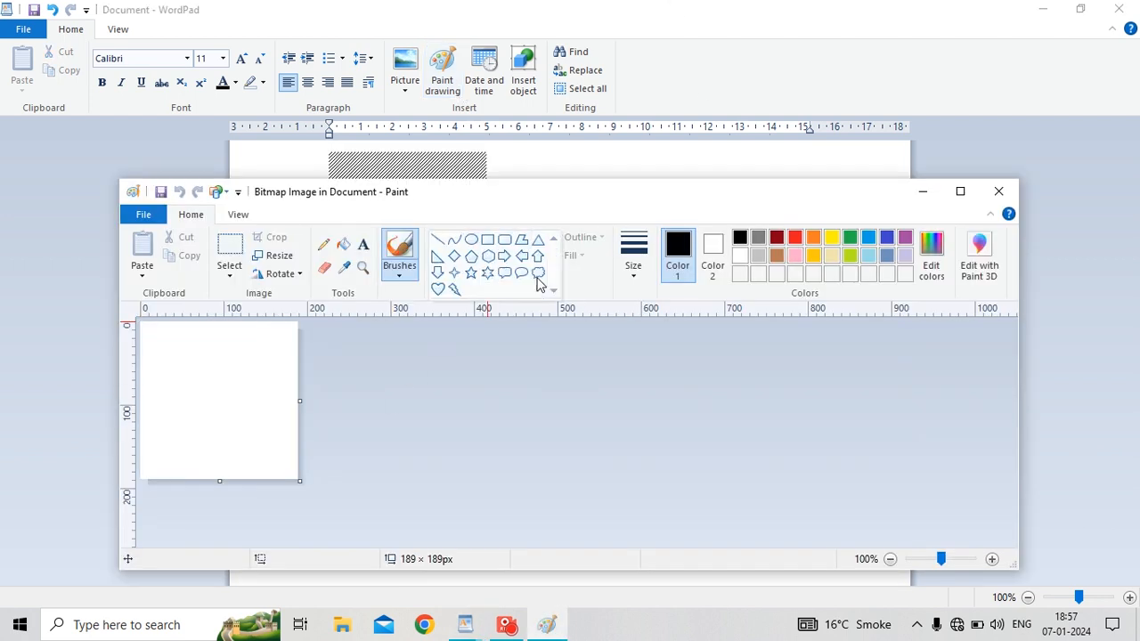
left_click(438, 289)
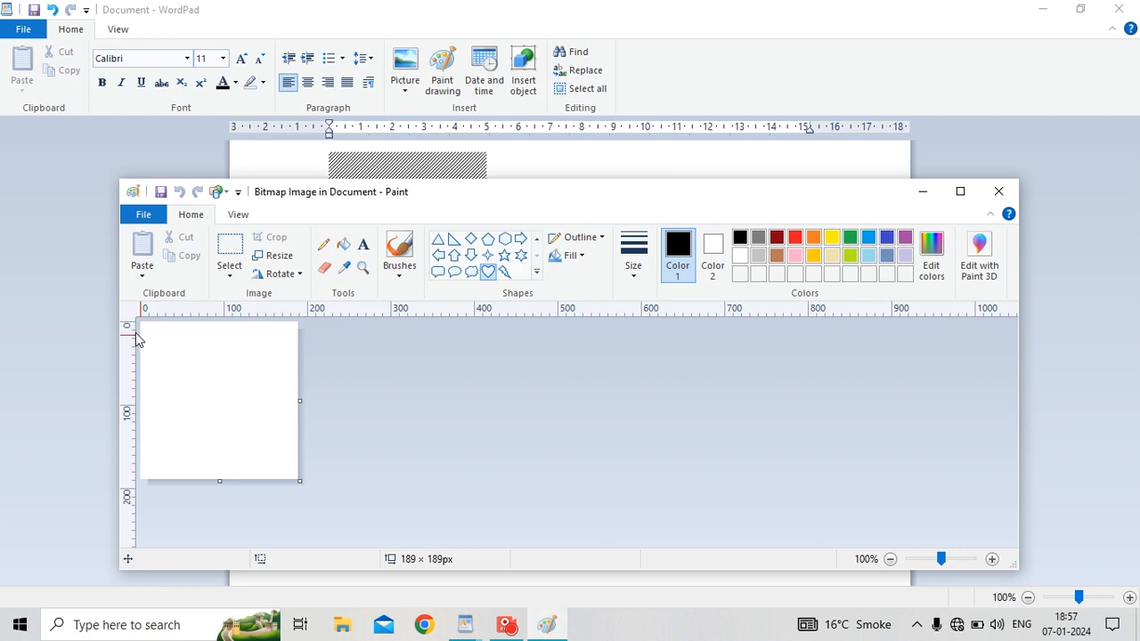
left_click_drag(144, 329, 274, 464)
Fill the heart's interior with black, and recolour the whole heart red with the fill tool.
left_click(343, 243)
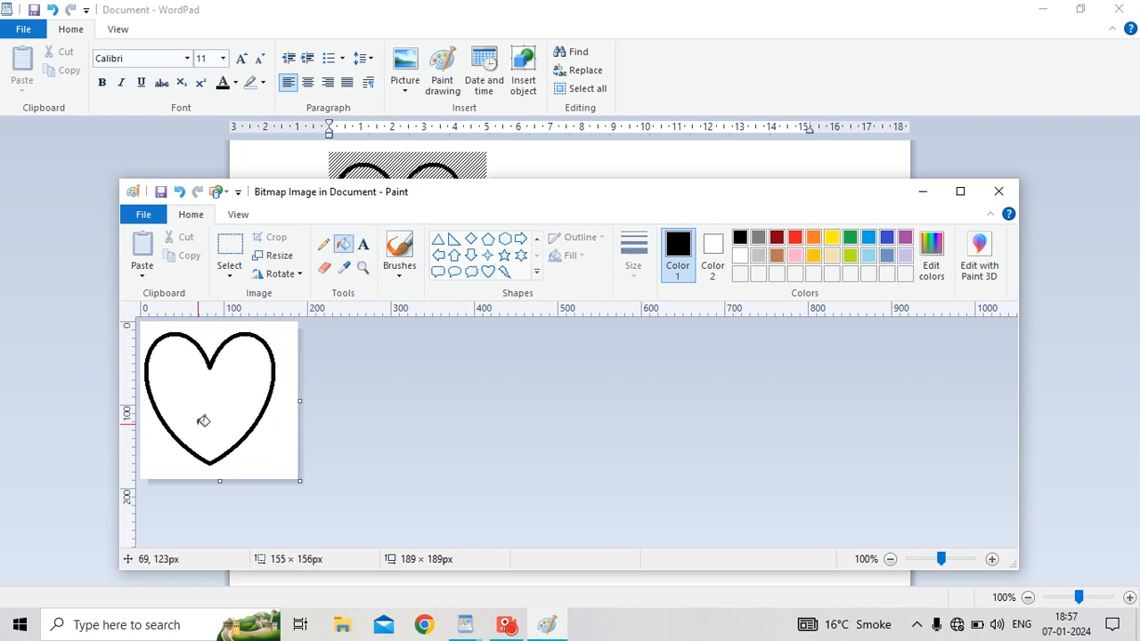
left_click(251, 396)
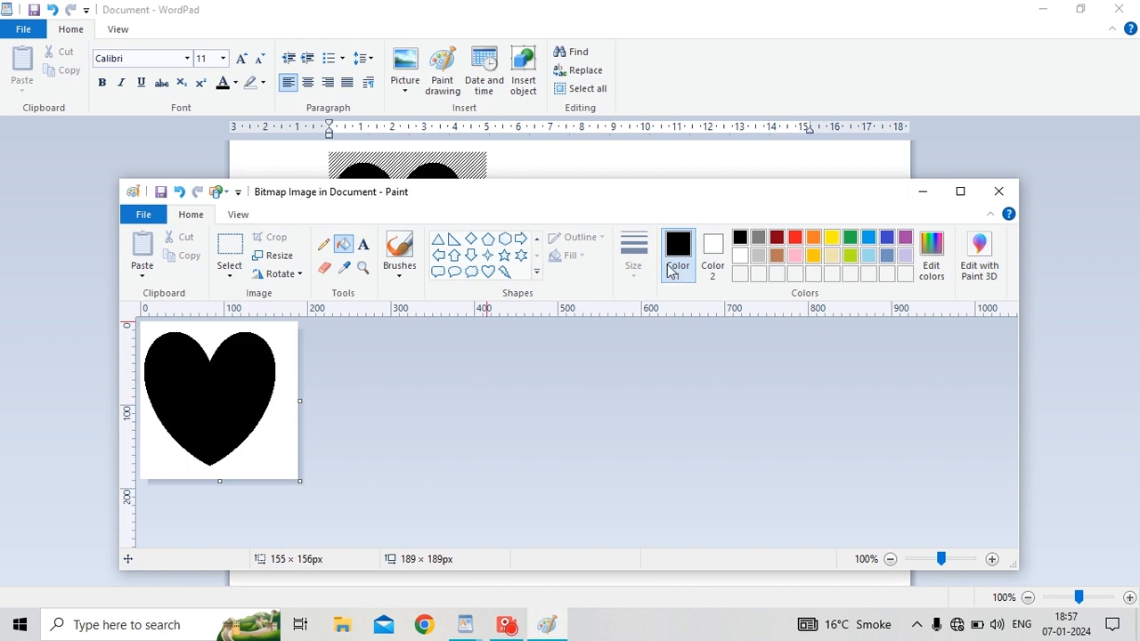
left_click(795, 238)
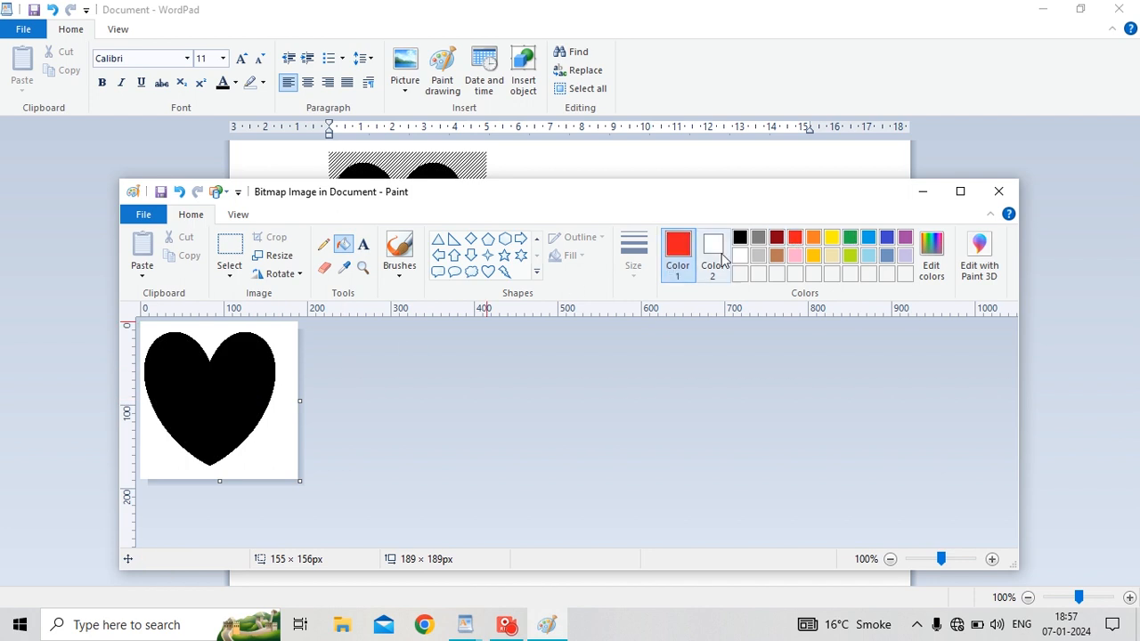
left_click(229, 392)
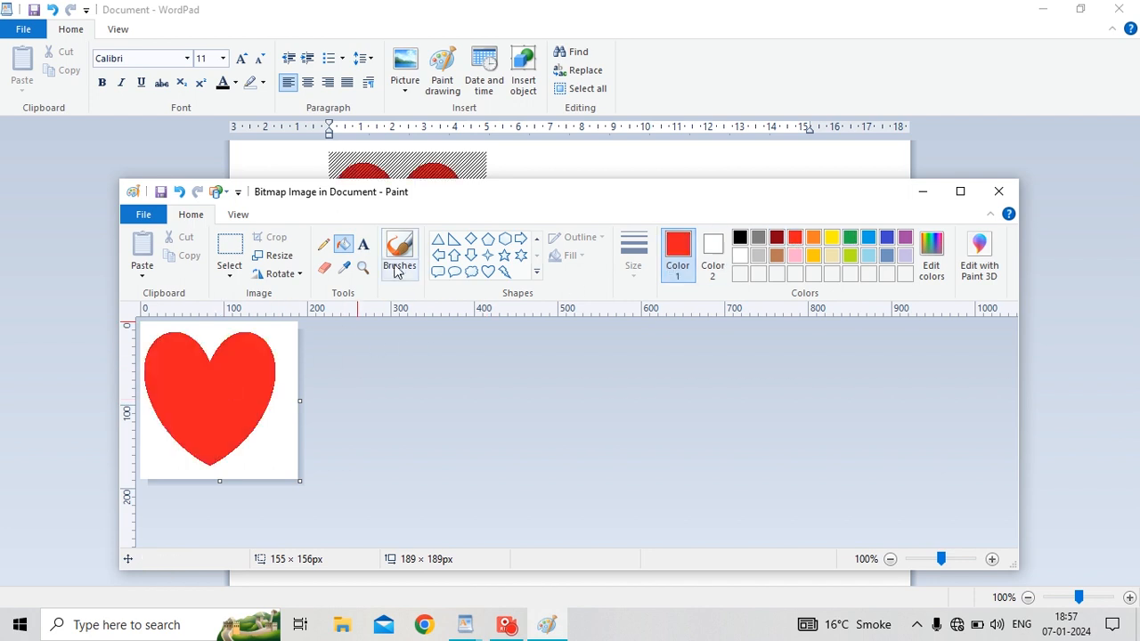
Undo both heart fills, fill only the interior with red inside the black outline, and return to the WordPad document.
left_click(178, 193)
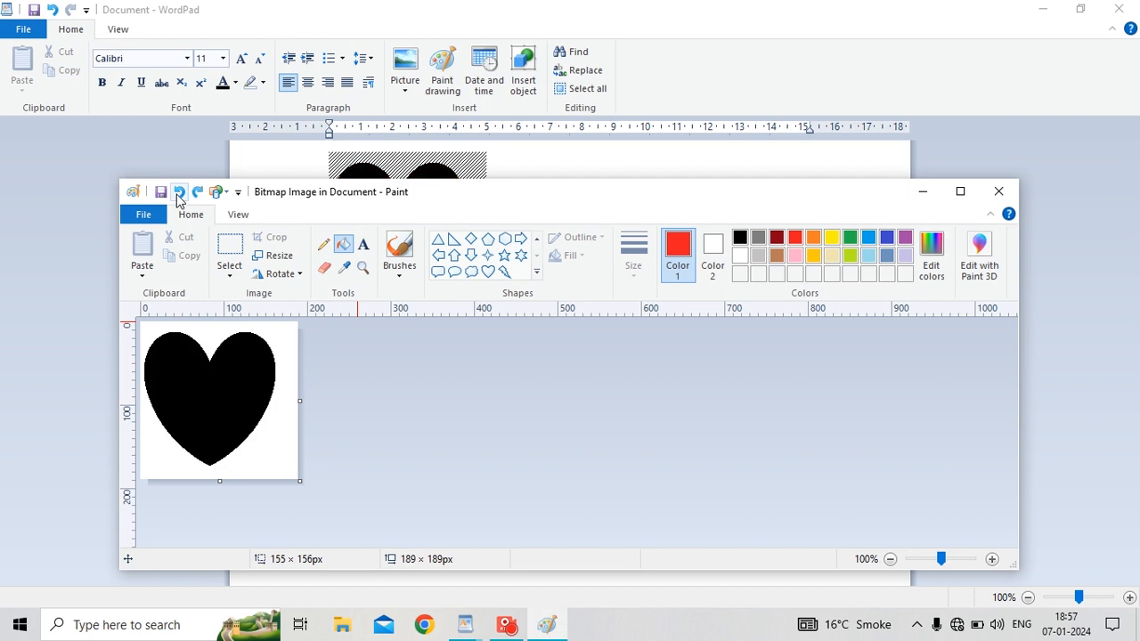
left_click(178, 193)
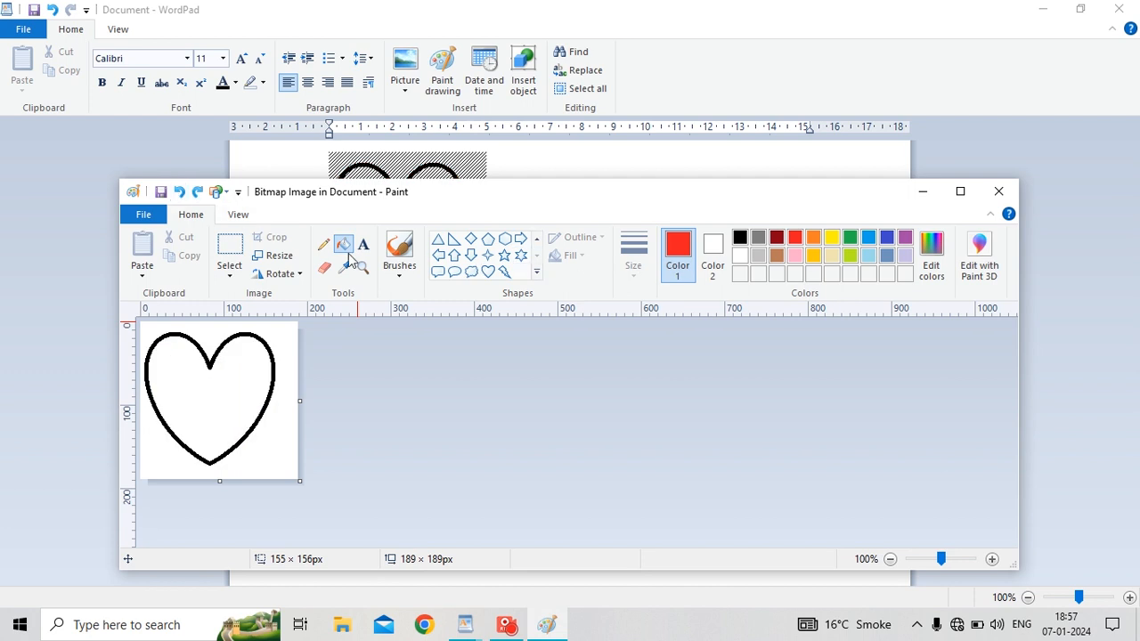
left_click(260, 405)
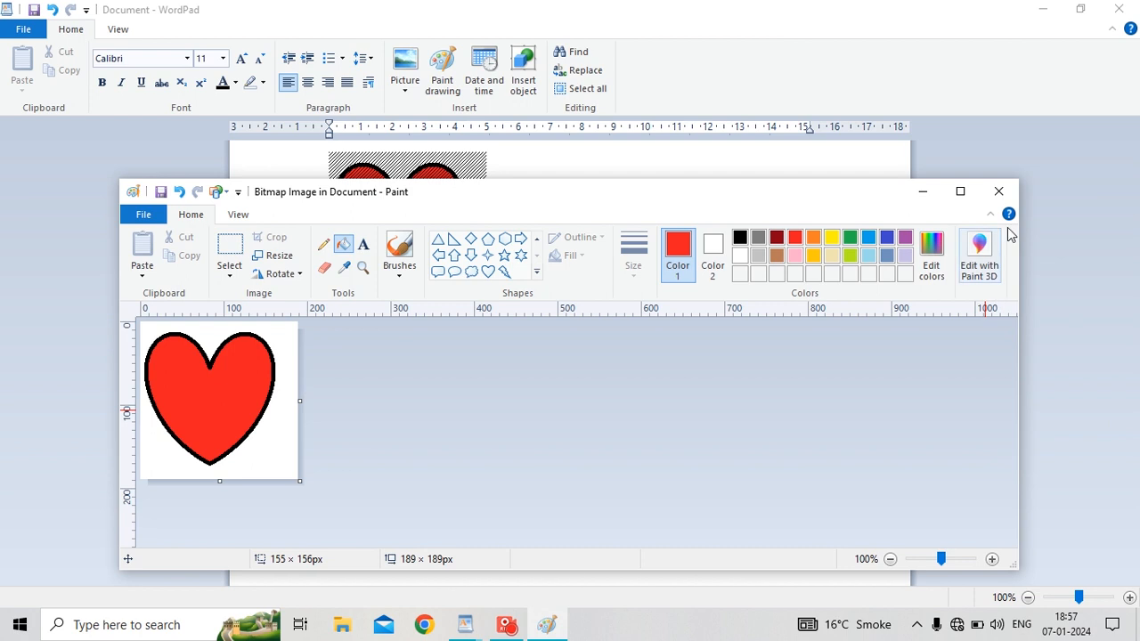
left_click(996, 193)
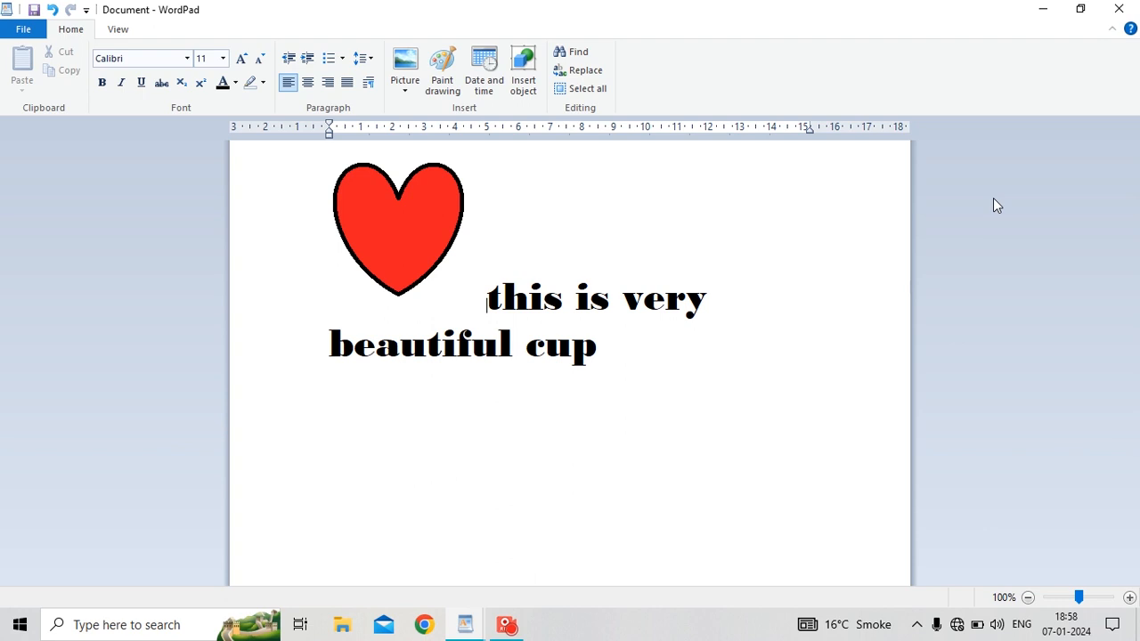
Add the date "7/01/2024" on its own line below the sentence and start a new line.
left_click(566, 513)
type("7/01/2024")
key("Return")
Insert the current date below the typed date in the "Sunday, 7 January, 2024" format.
left_click(466, 92)
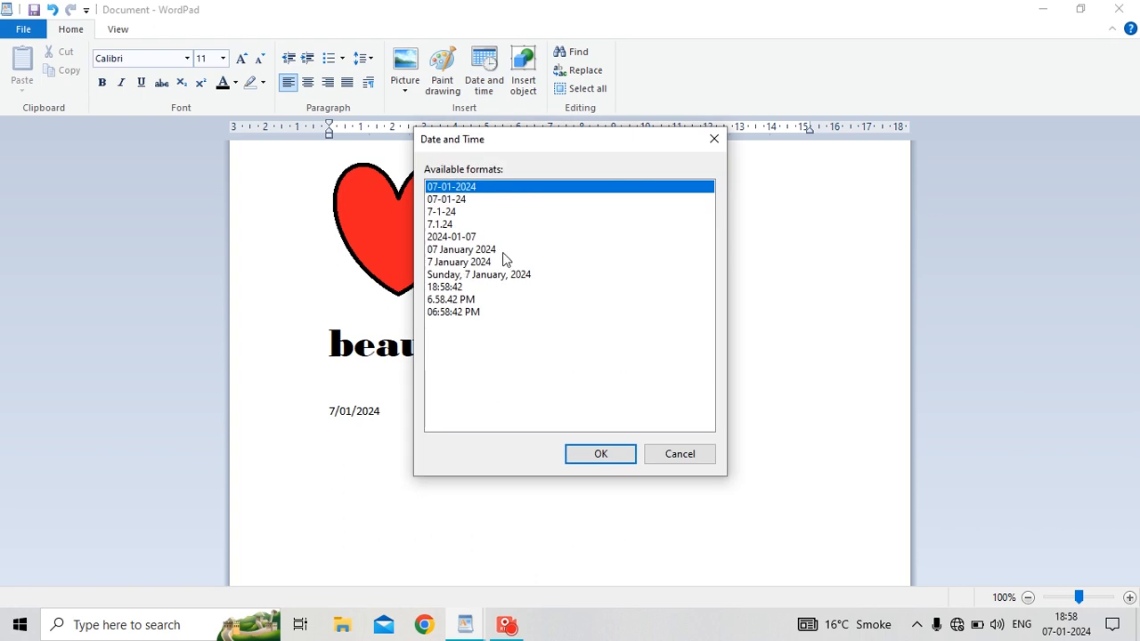
left_click(494, 286)
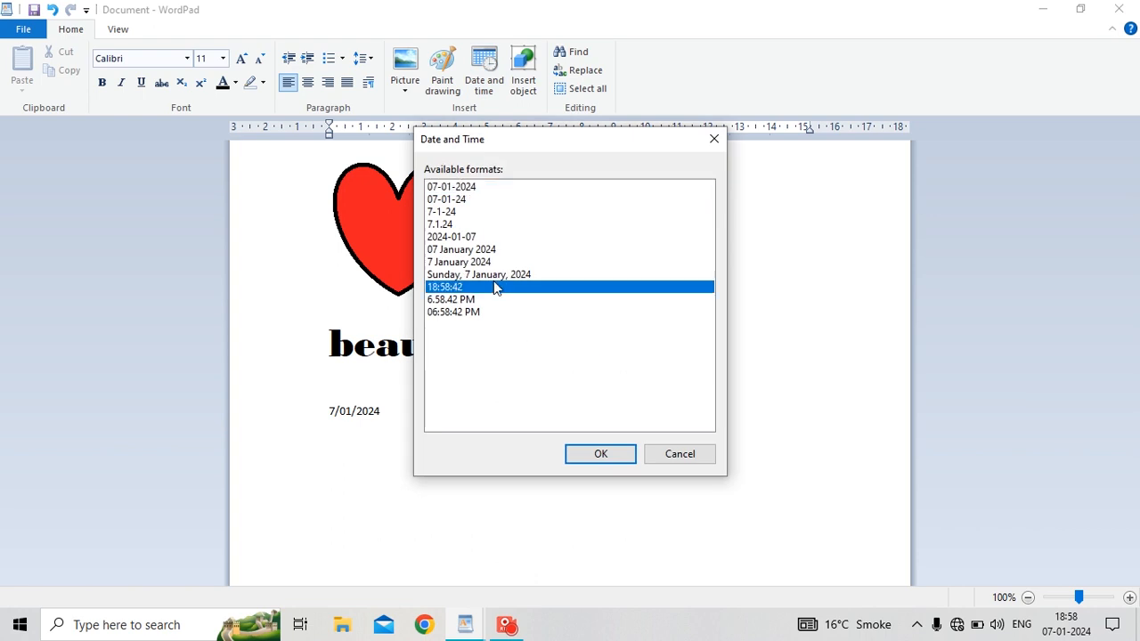
left_click(507, 262)
left_click(508, 275)
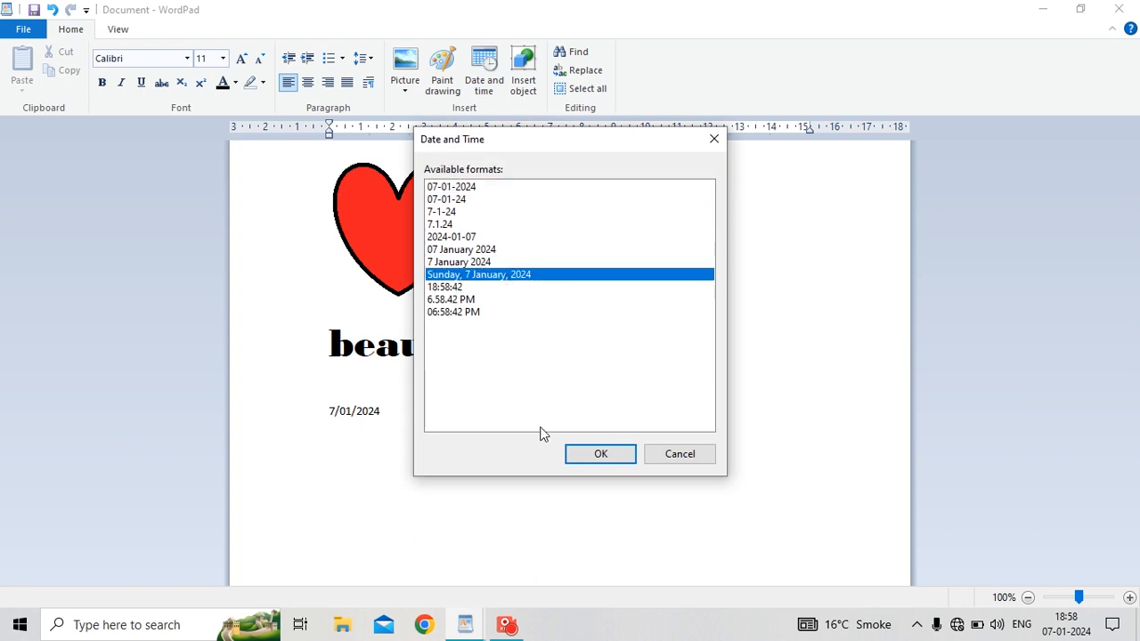
left_click(607, 460)
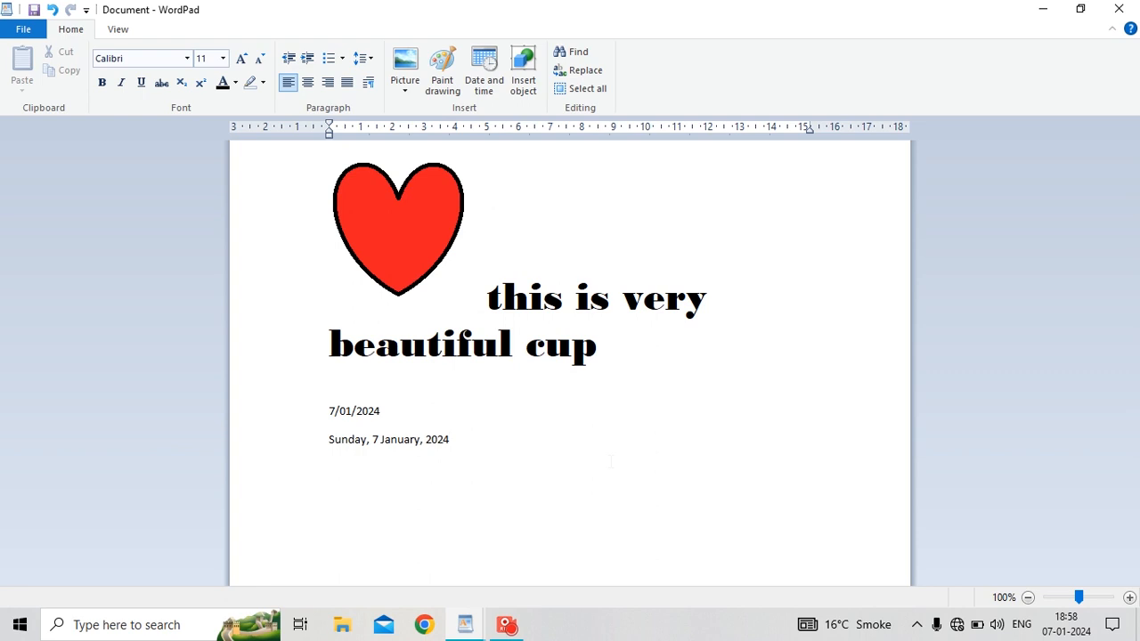